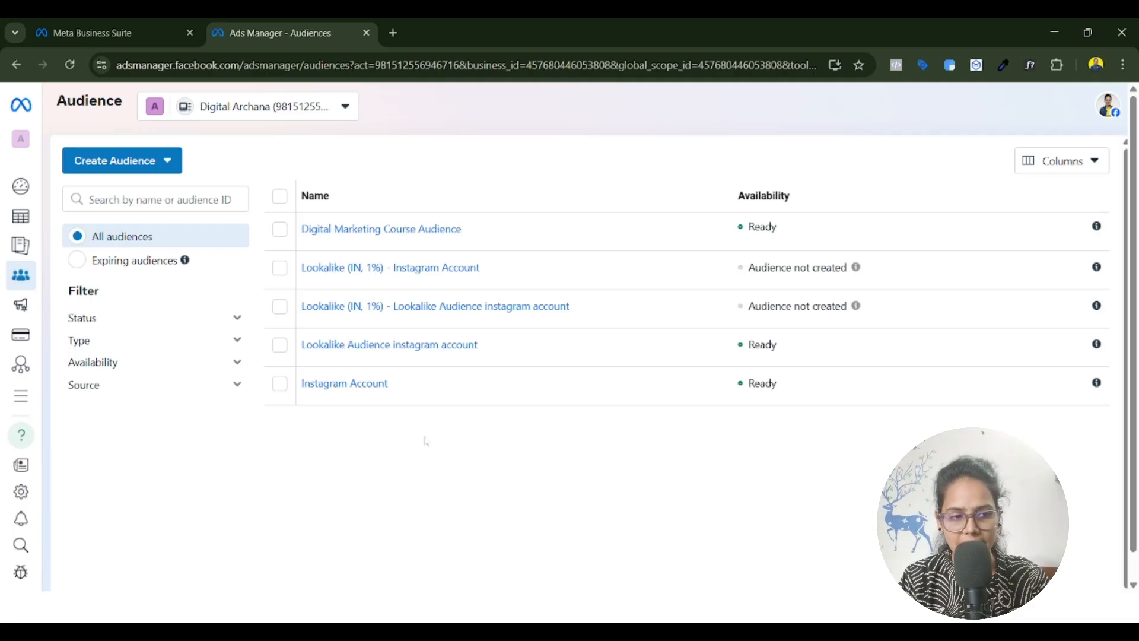
- Start a new custom audience and choose Website as its source
click(118, 165)
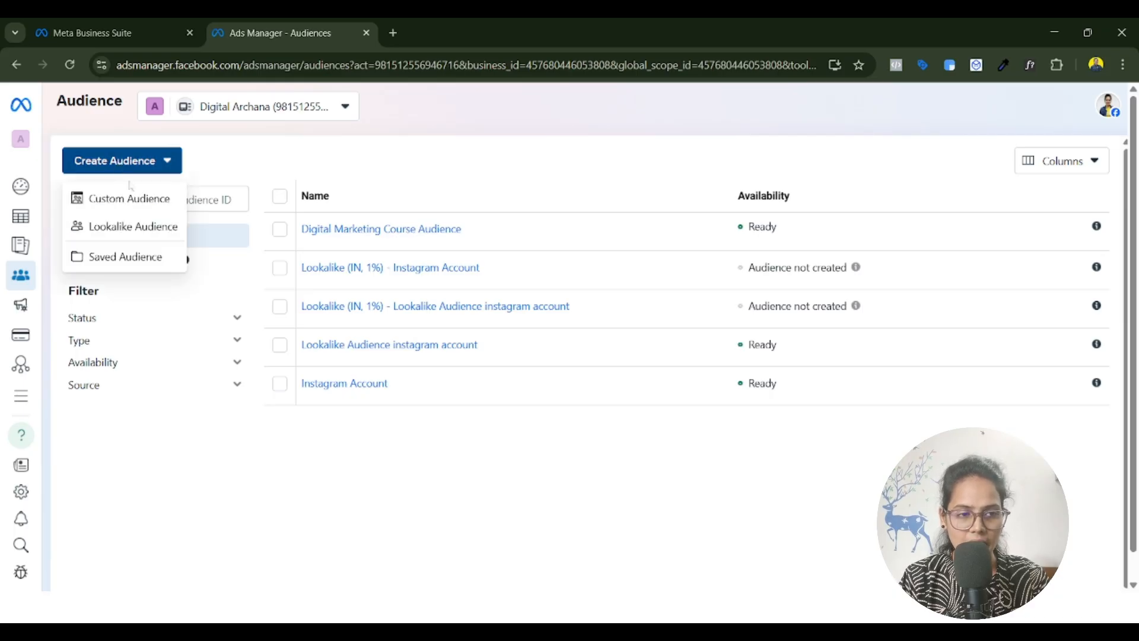
click(132, 206)
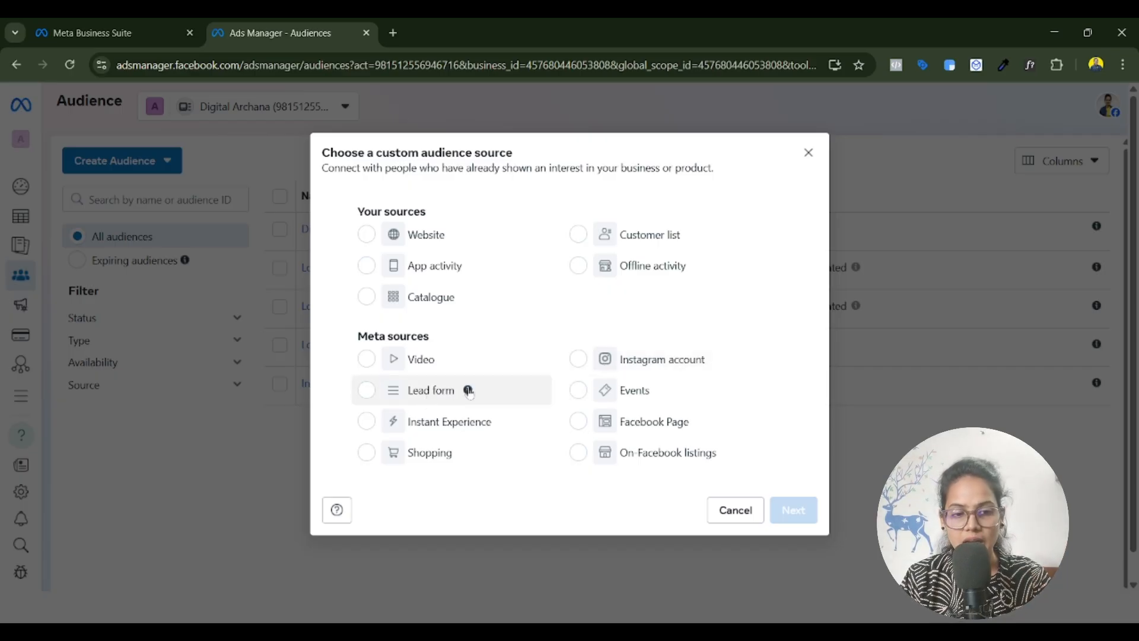
mouse_move(466, 396)
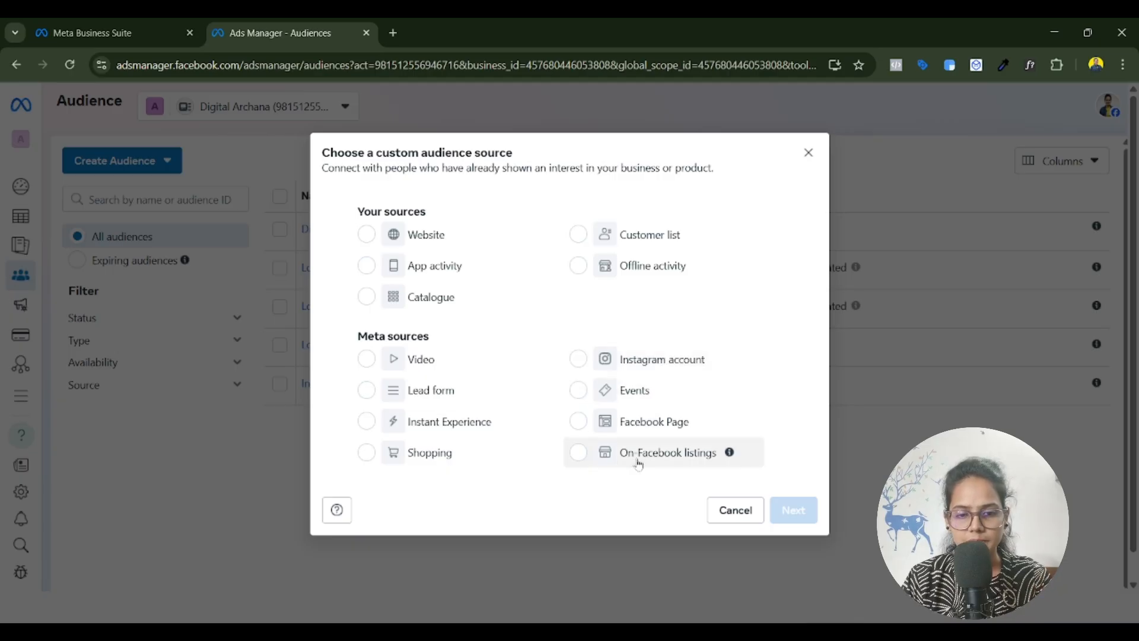
mouse_move(449, 363)
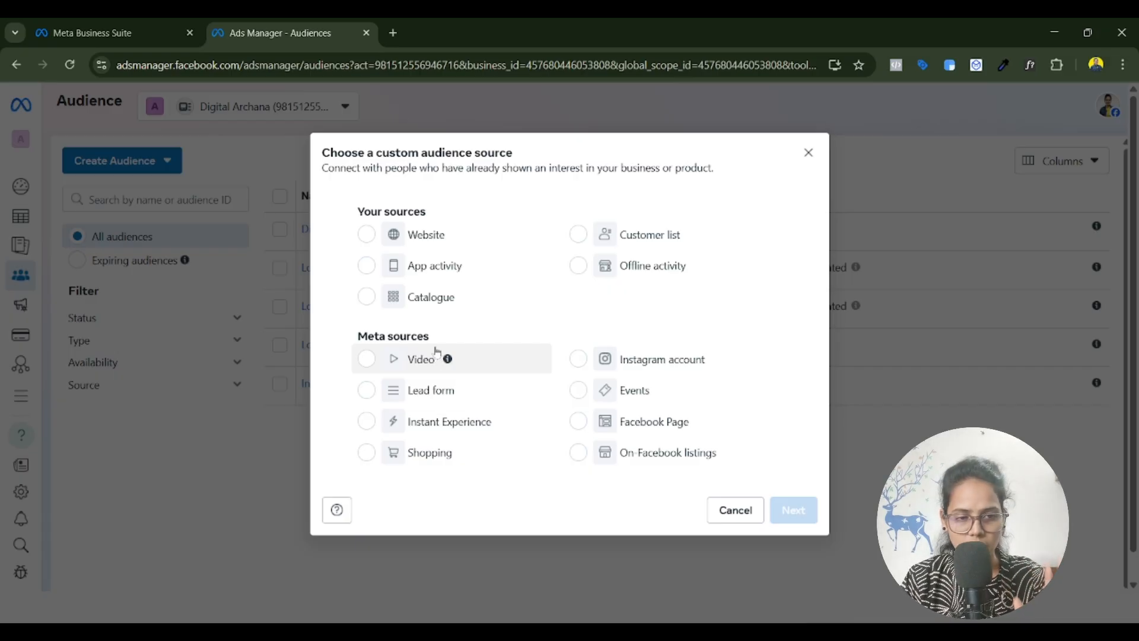
click(371, 238)
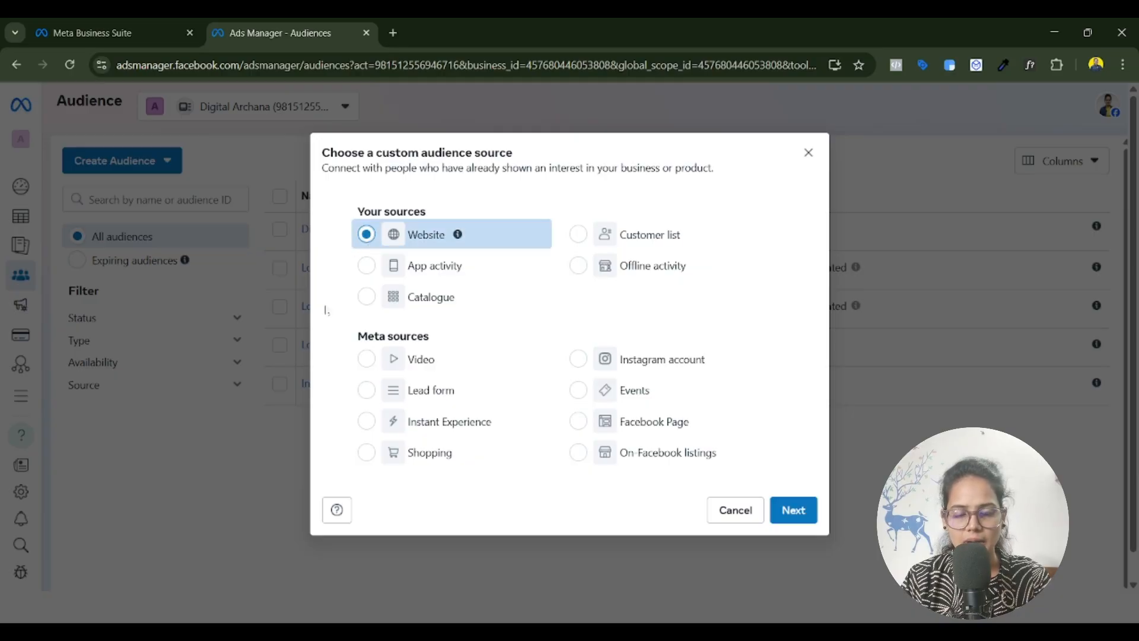
click(794, 510)
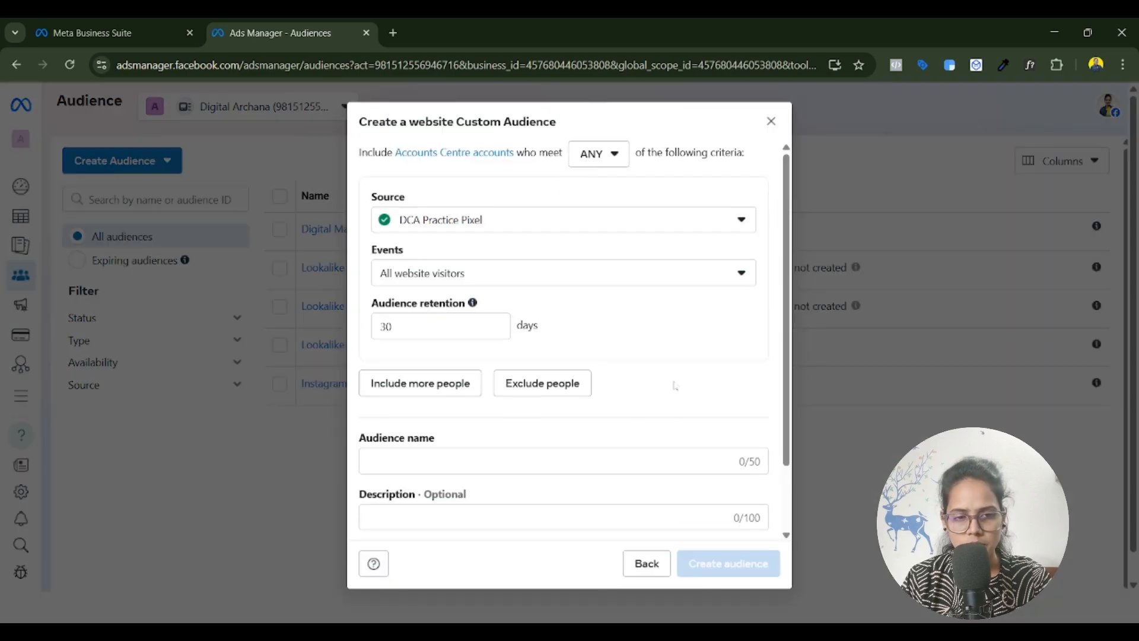
- Review the source, events, audience retention, name and description fields of the website custom audience form
click(517, 228)
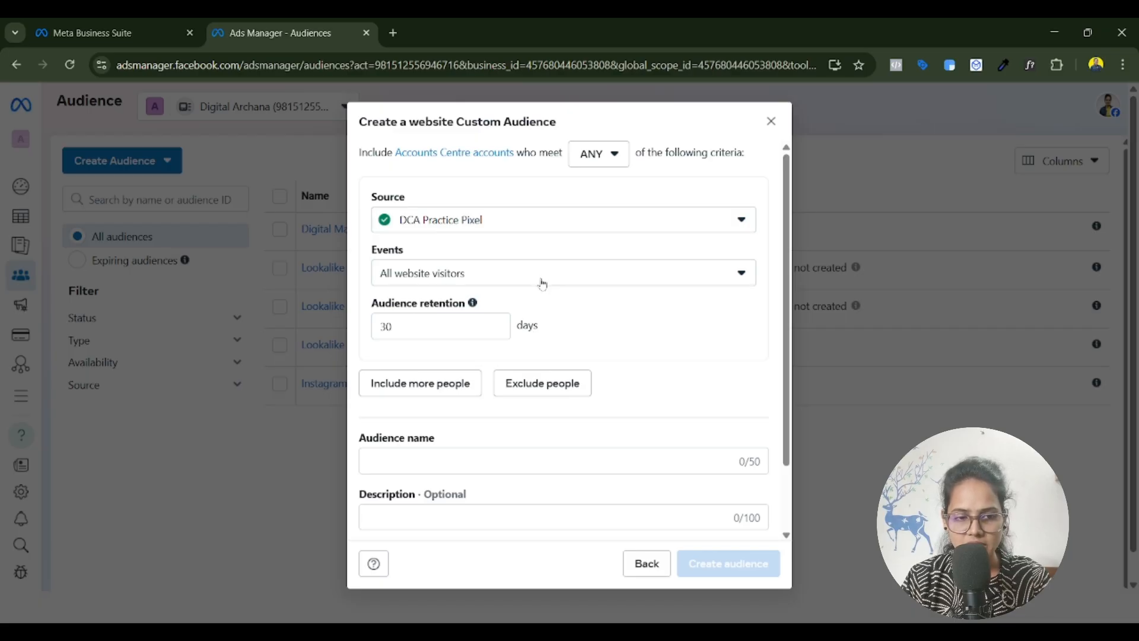
drag(395, 327, 357, 331)
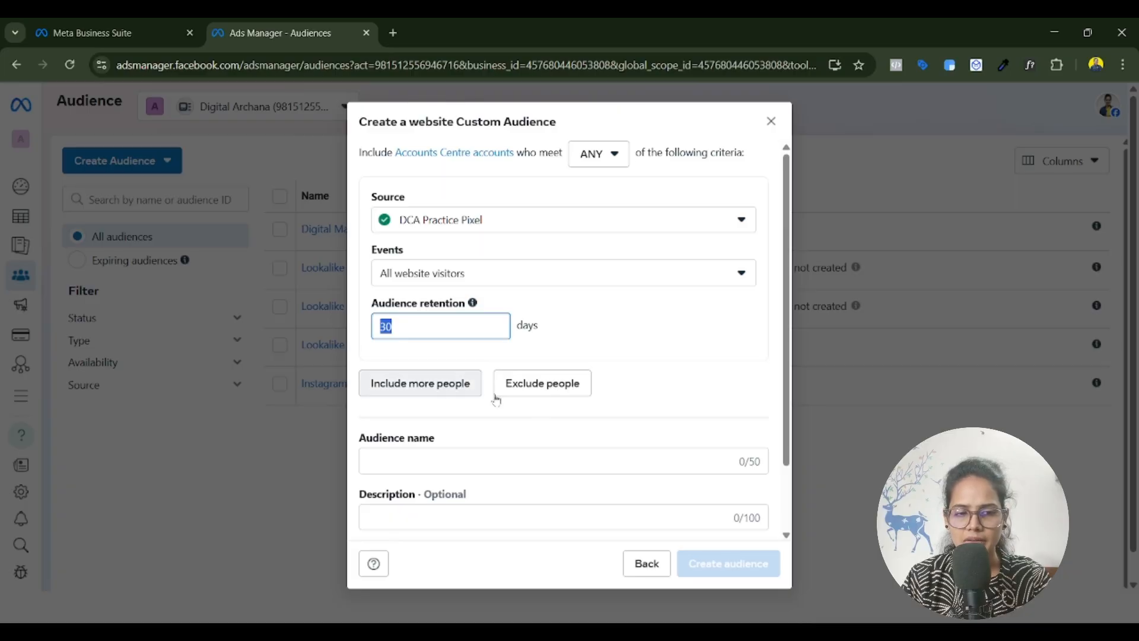
scroll(511, 416, down, 1)
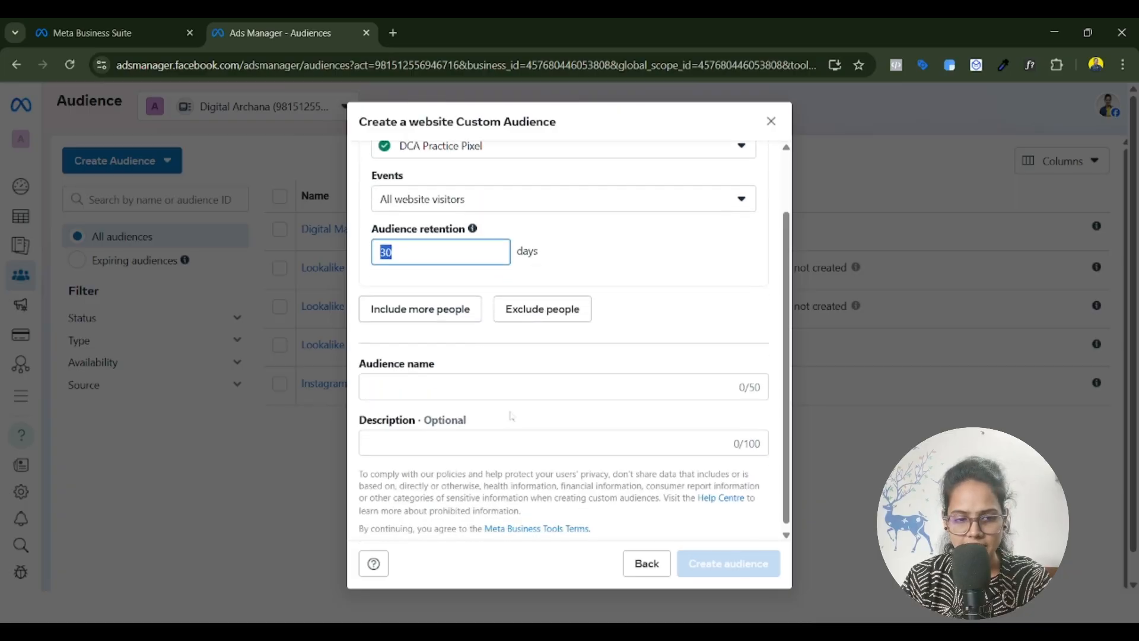
scroll(531, 427, up, 1)
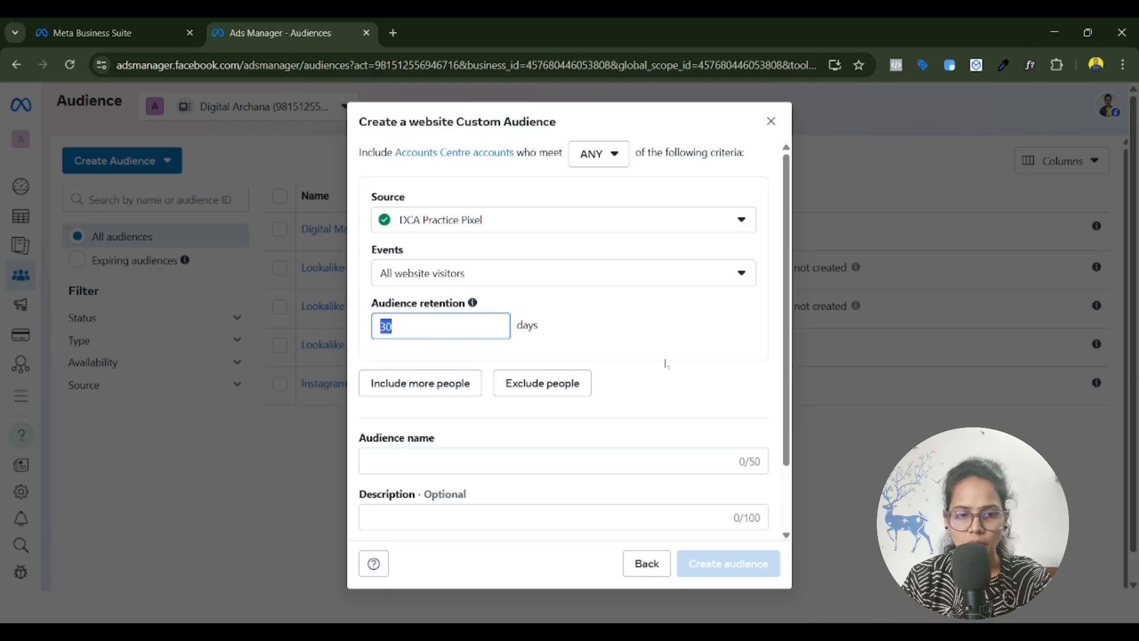
scroll(611, 379, down, 1)
scroll(621, 373, up, 1)
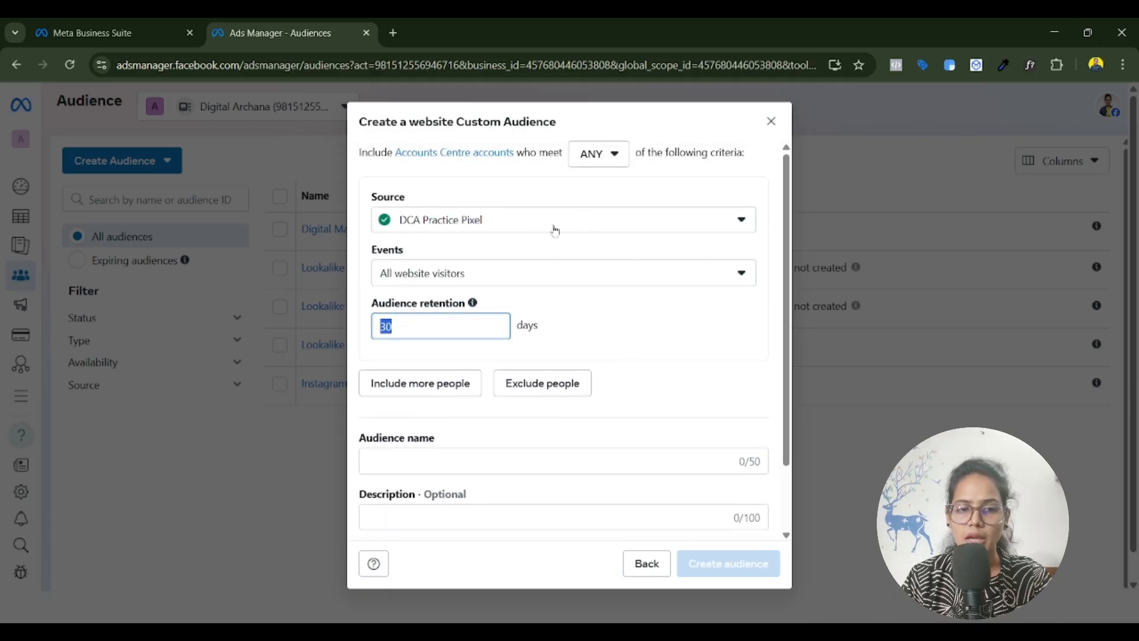
click(539, 225)
click(636, 346)
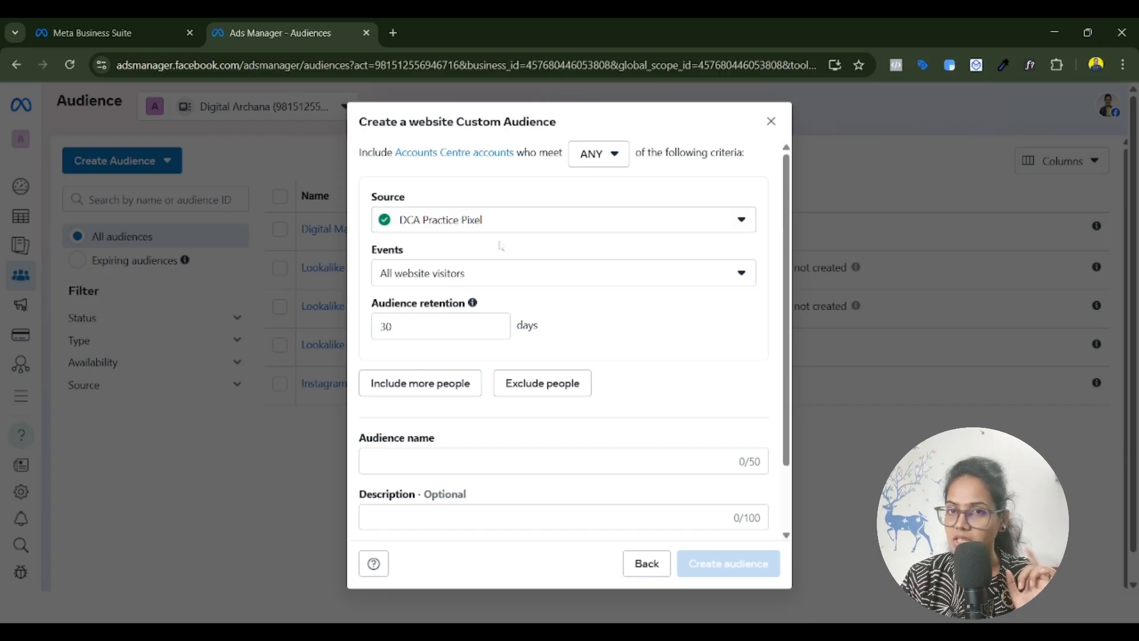
double_click(387, 326)
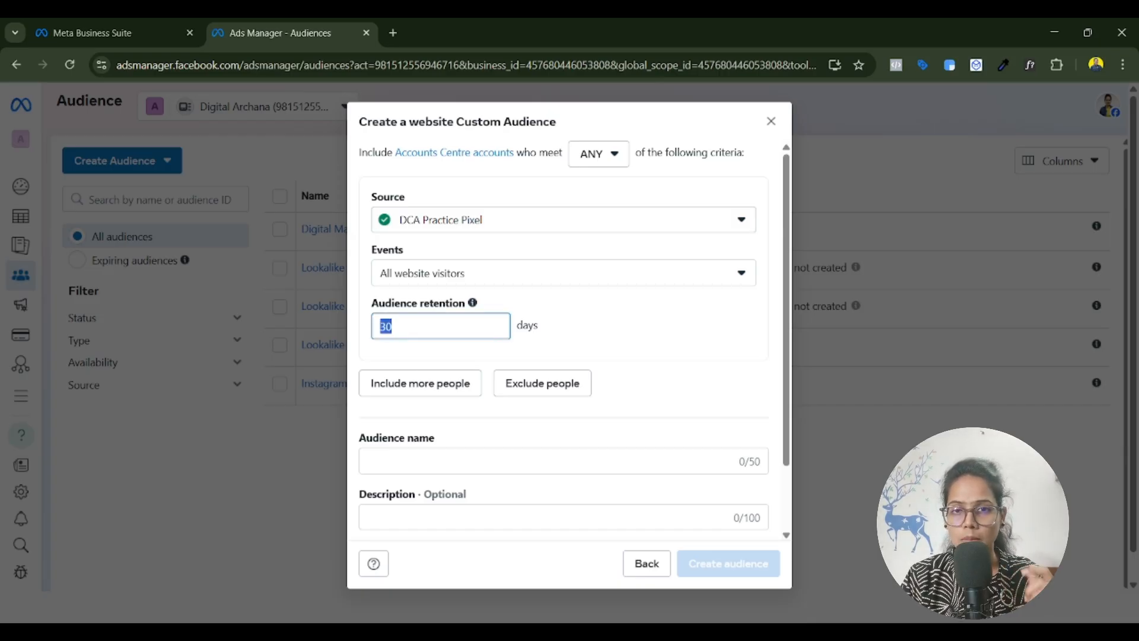
- Name the audience "Website Custom Audience" and select DCA Practice Pixel as its source
click(401, 452)
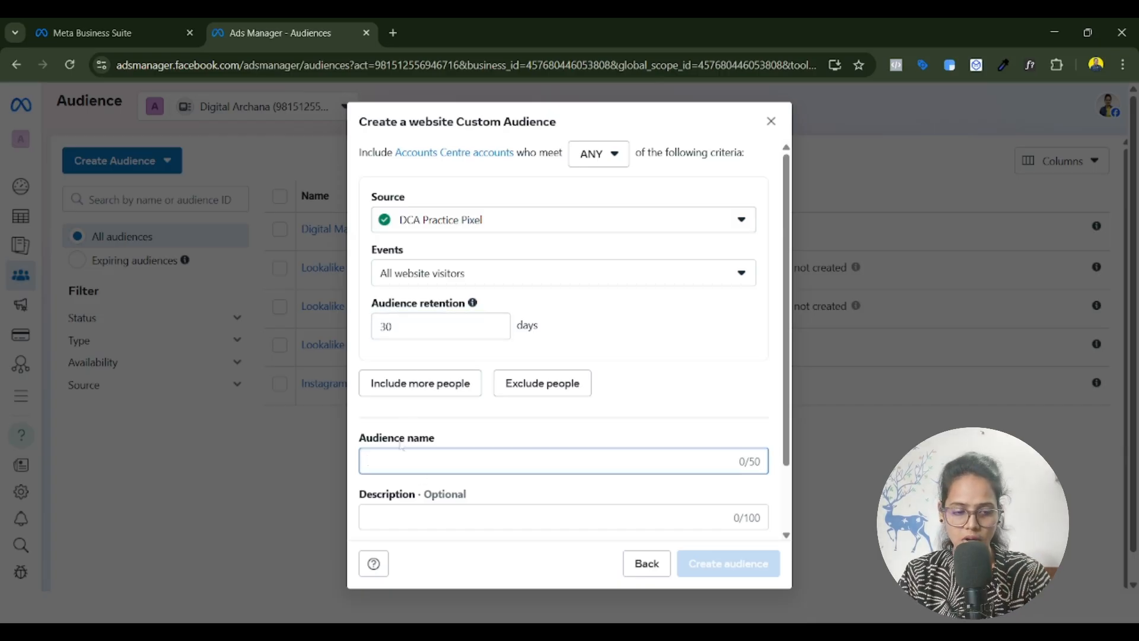
text(Website )
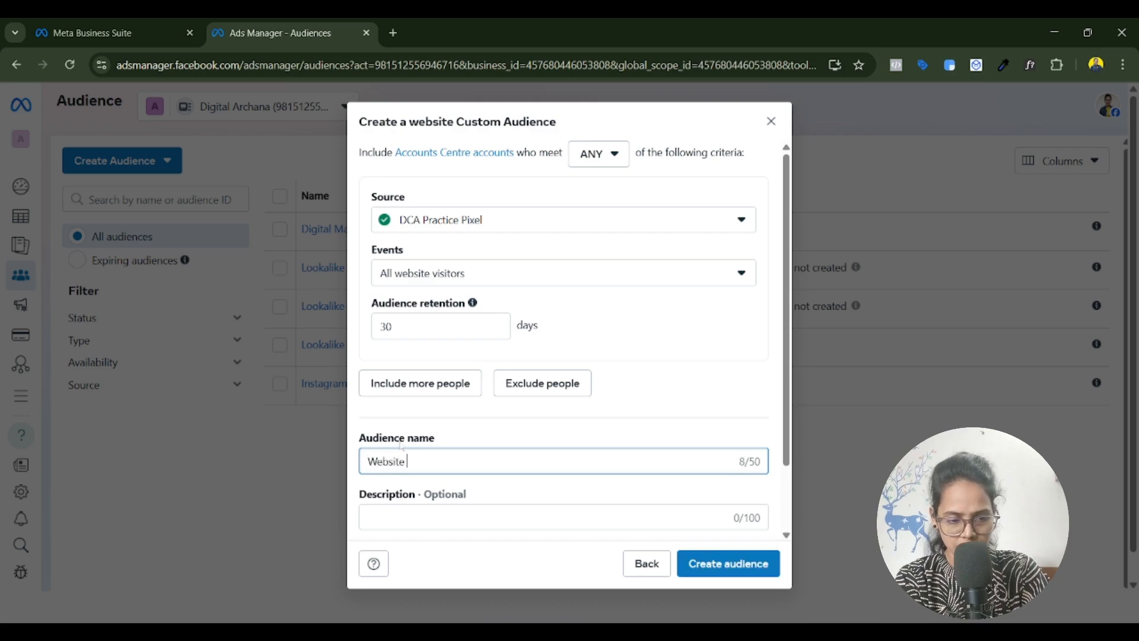
text(Audience)
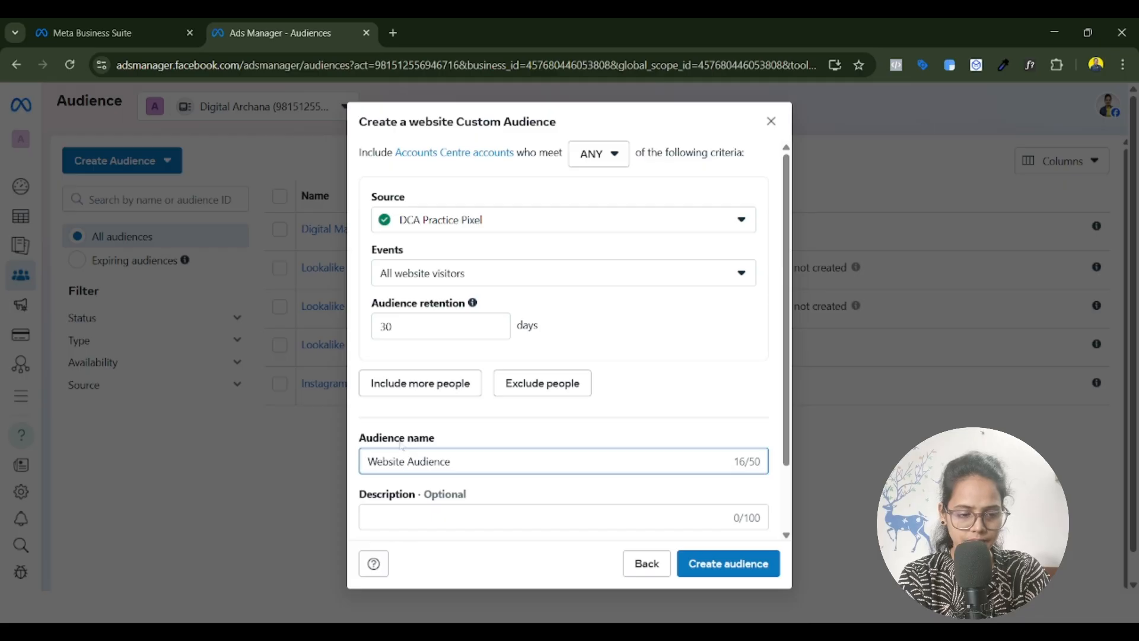
key(ctrl+Left)
text(Custom)
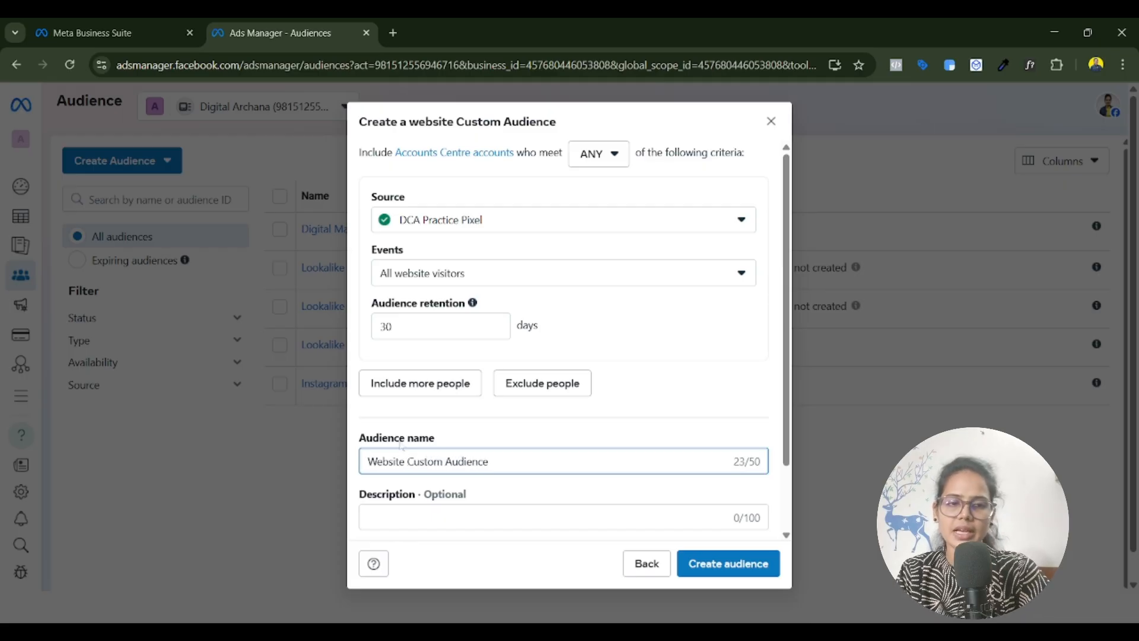
click(524, 233)
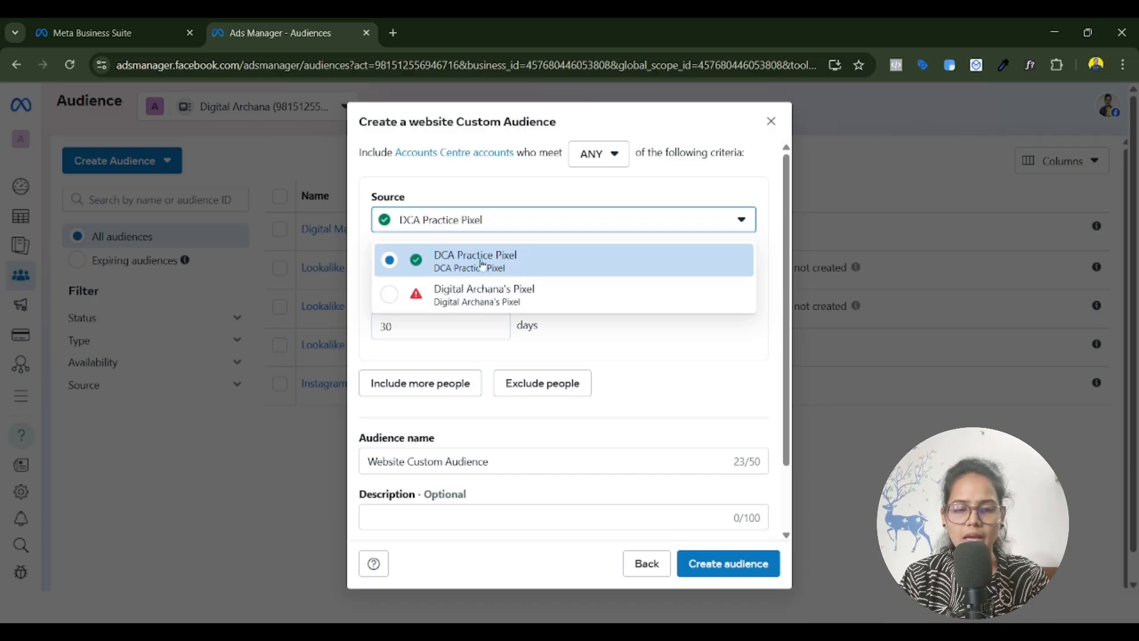
click(552, 265)
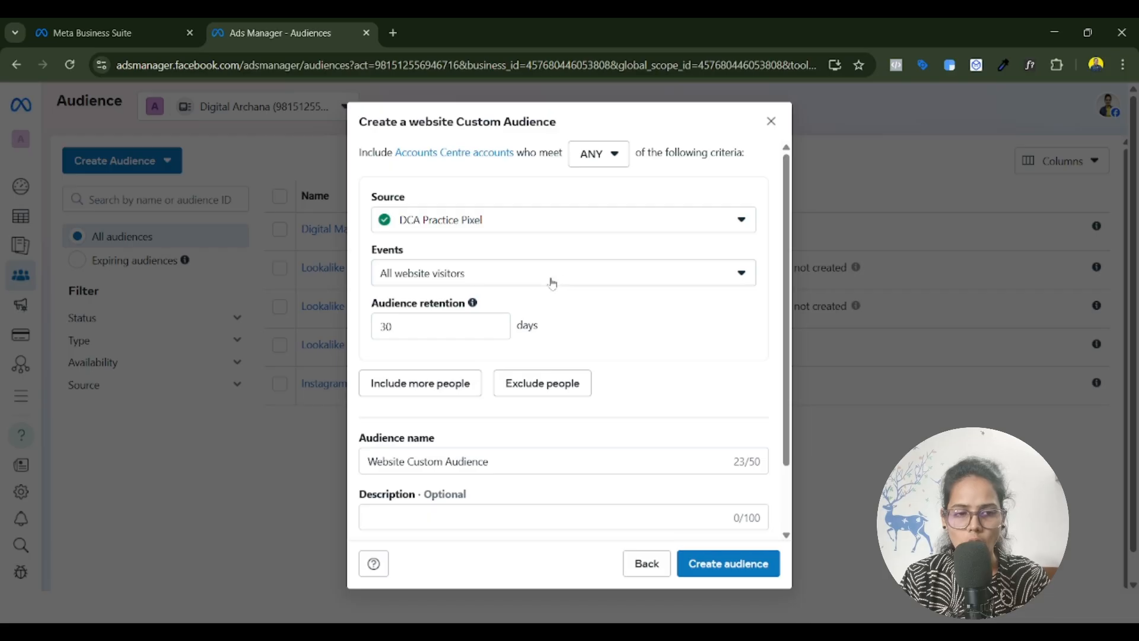
- Set the audience's event to People who visited specific web pages and look over its URL condition
click(551, 279)
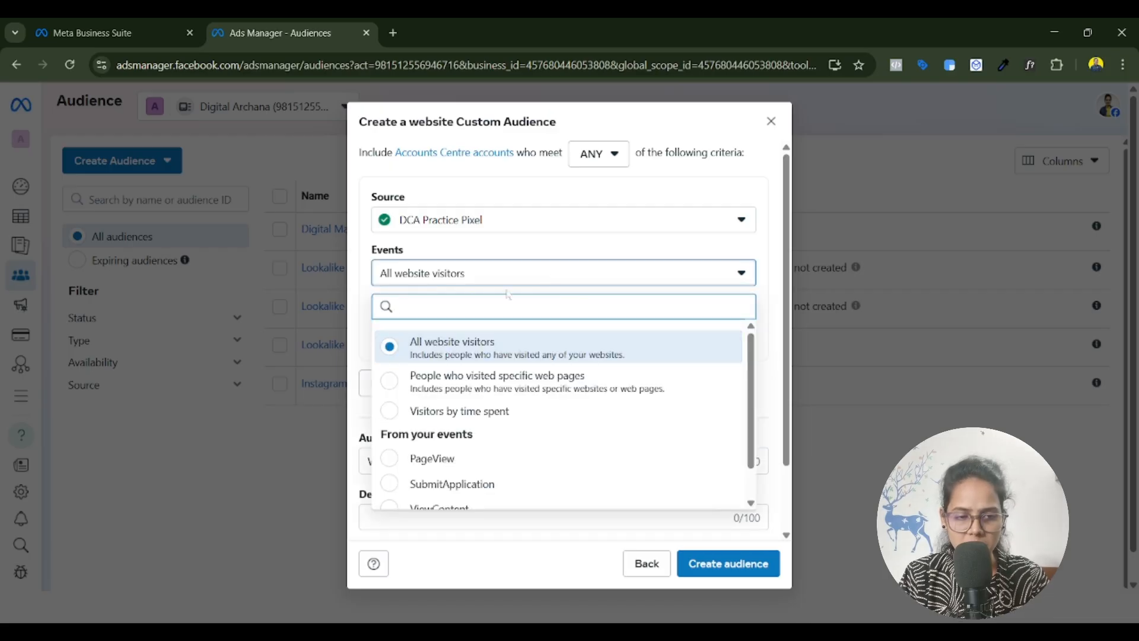
click(531, 390)
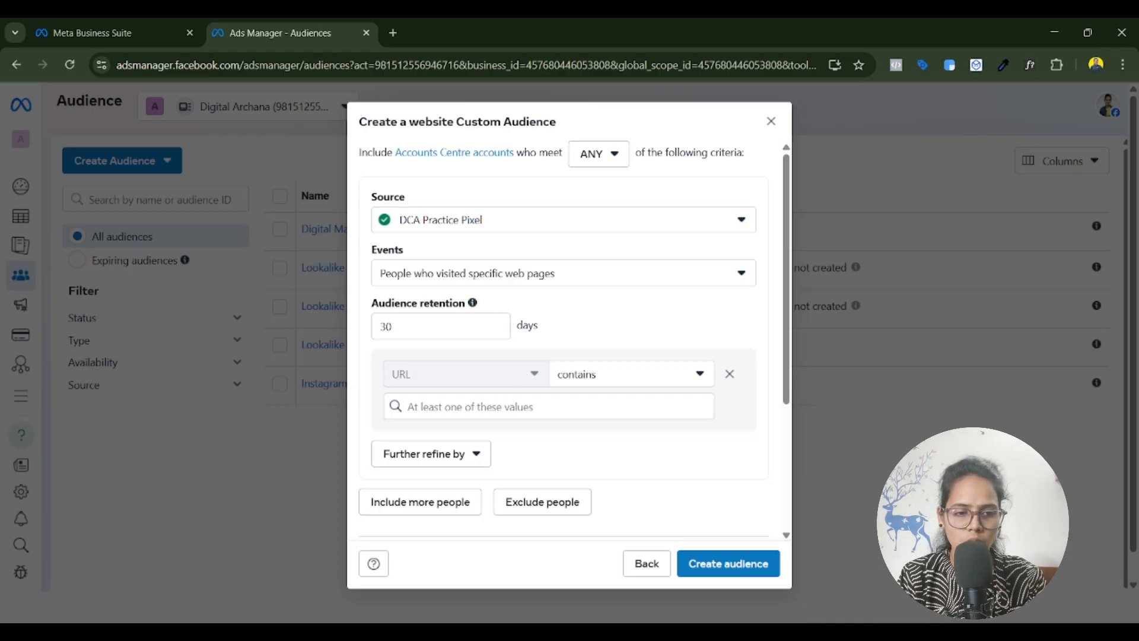
click(500, 404)
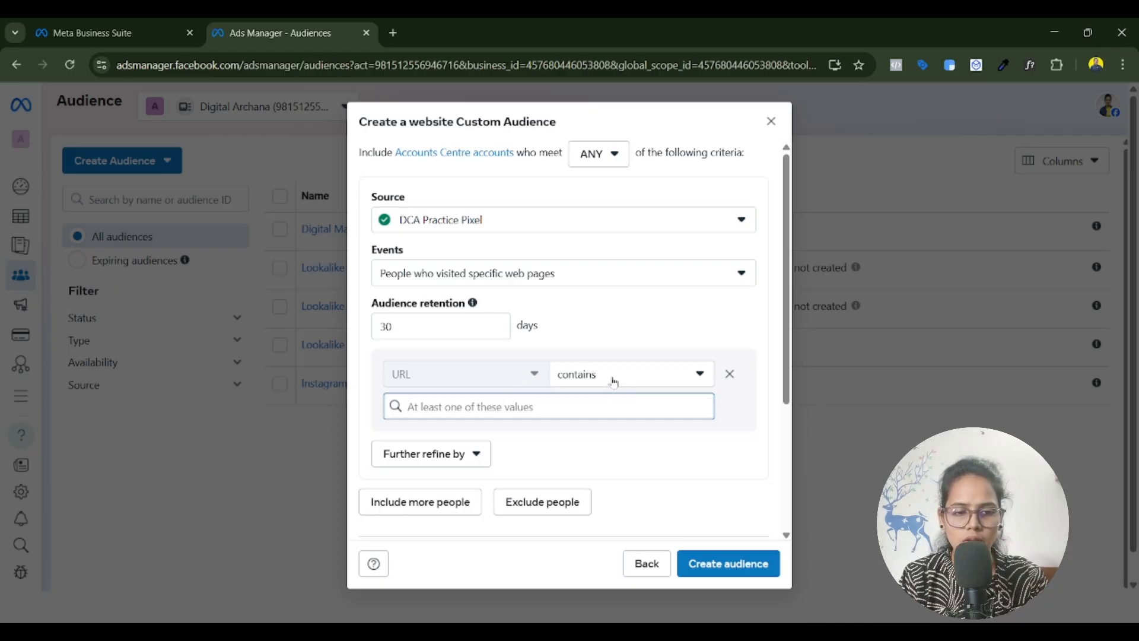
scroll(615, 383, down, 1)
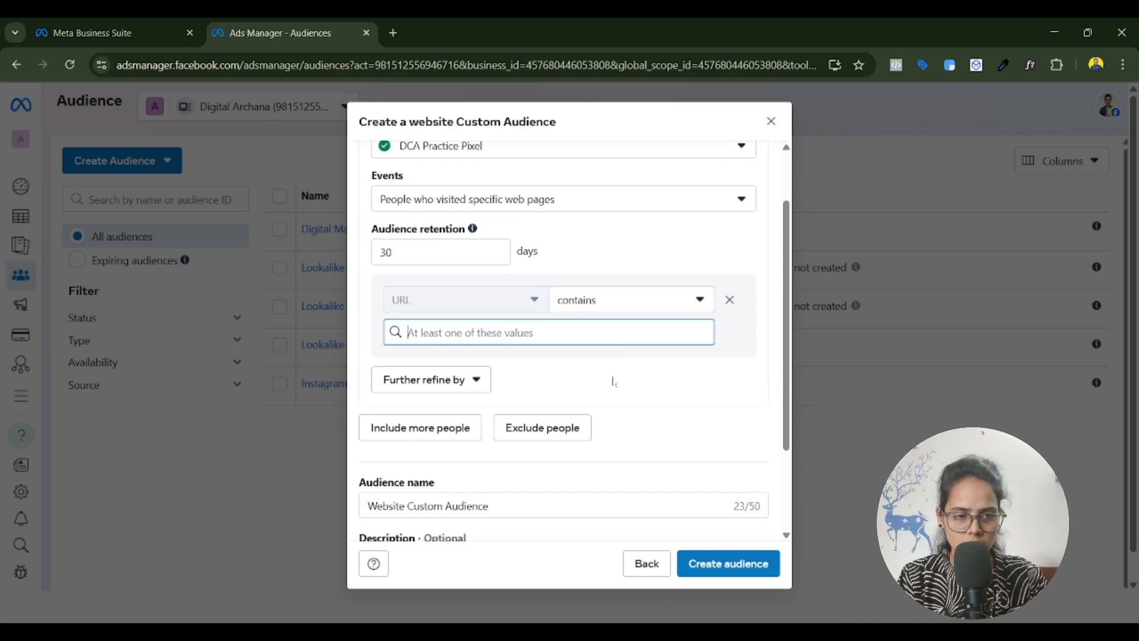
scroll(615, 382, up, 1)
- Set the audience's event to All website visitors and create the custom audience
click(593, 280)
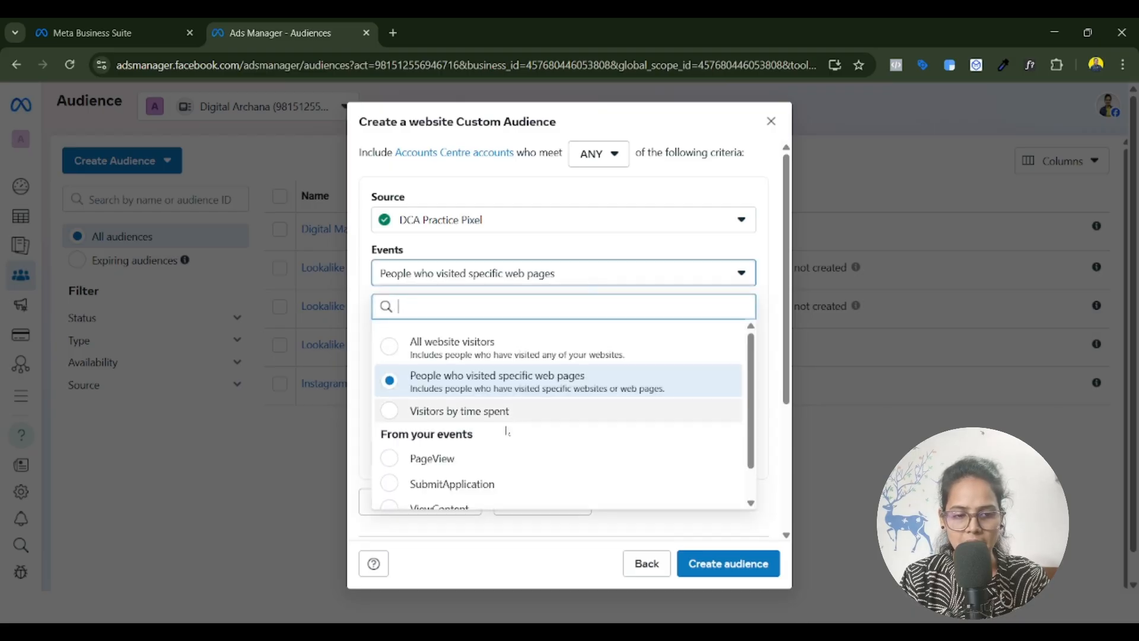
scroll(506, 431, down, 1)
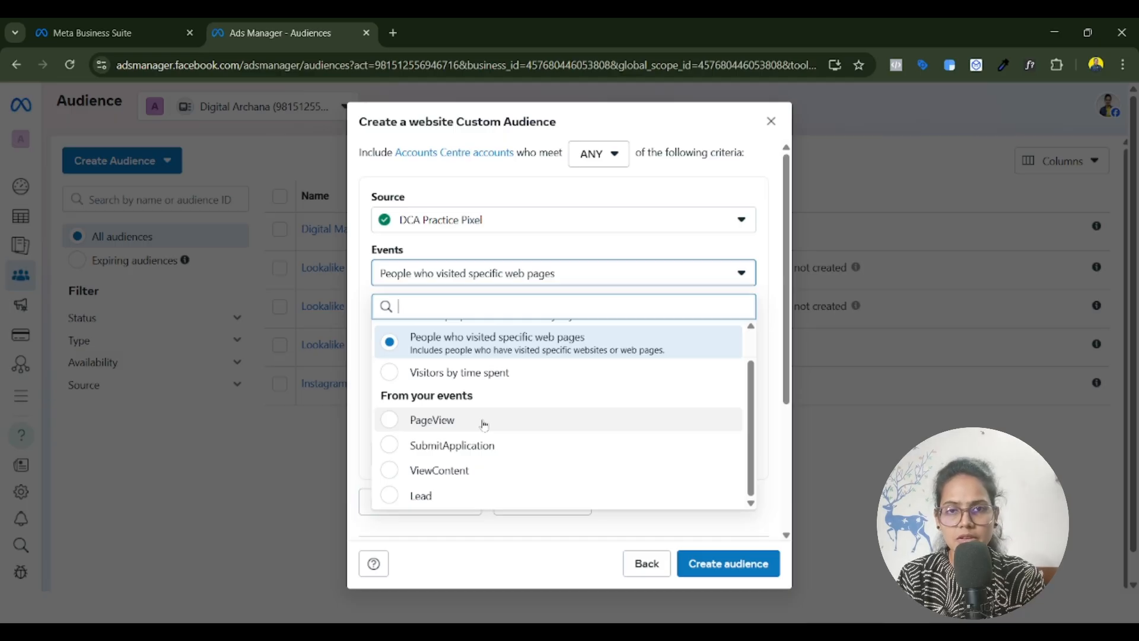
scroll(520, 384, up, 1)
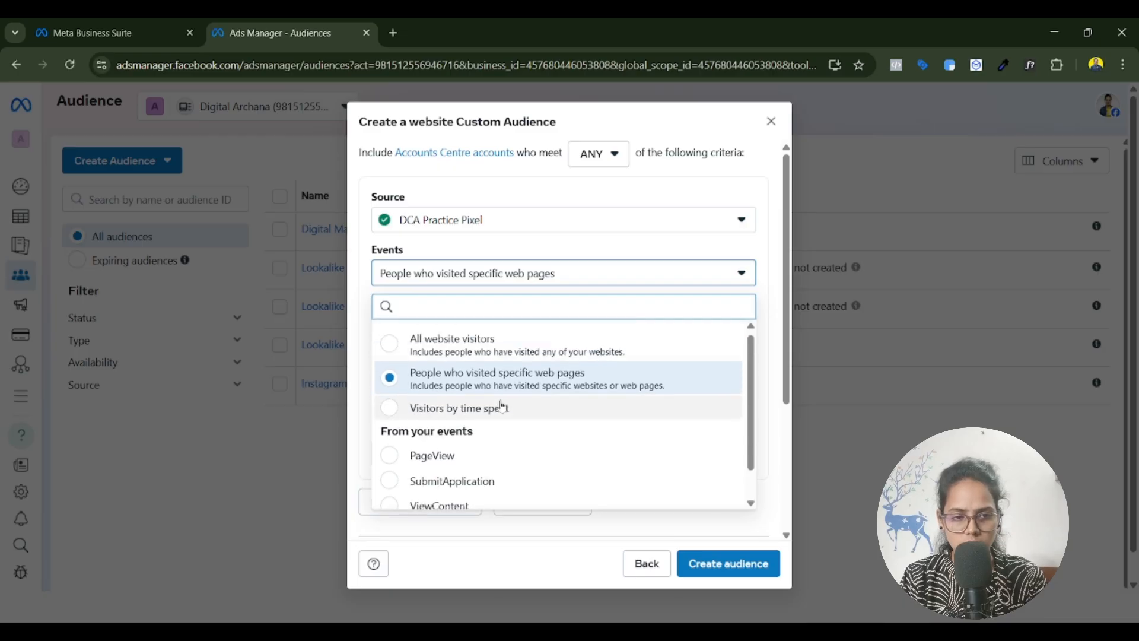
click(485, 354)
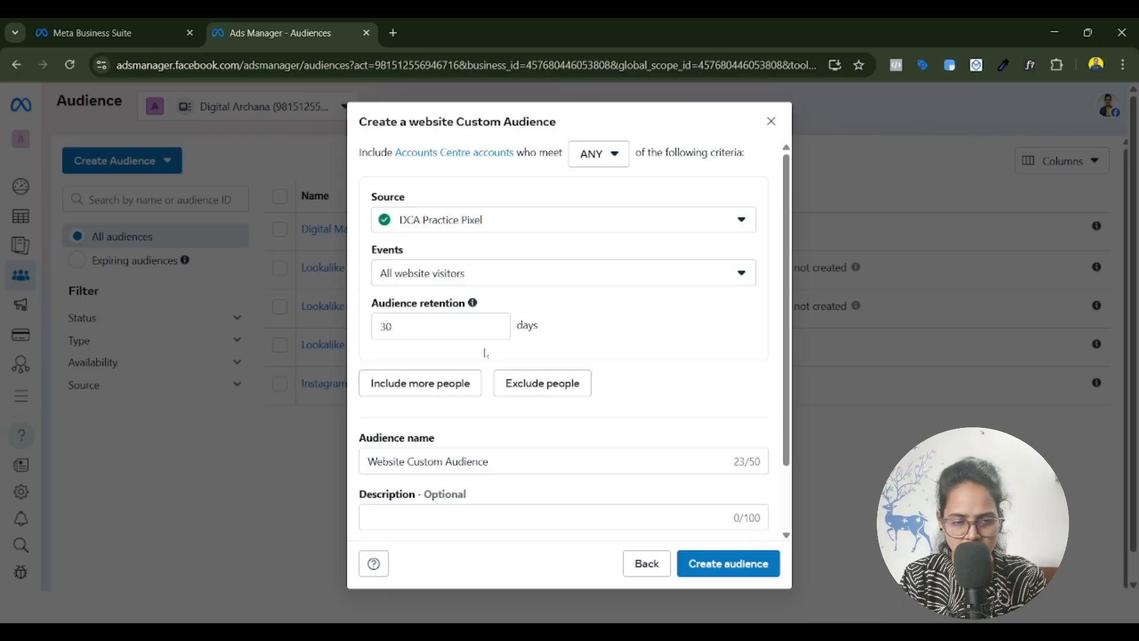
scroll(481, 475, down, 2)
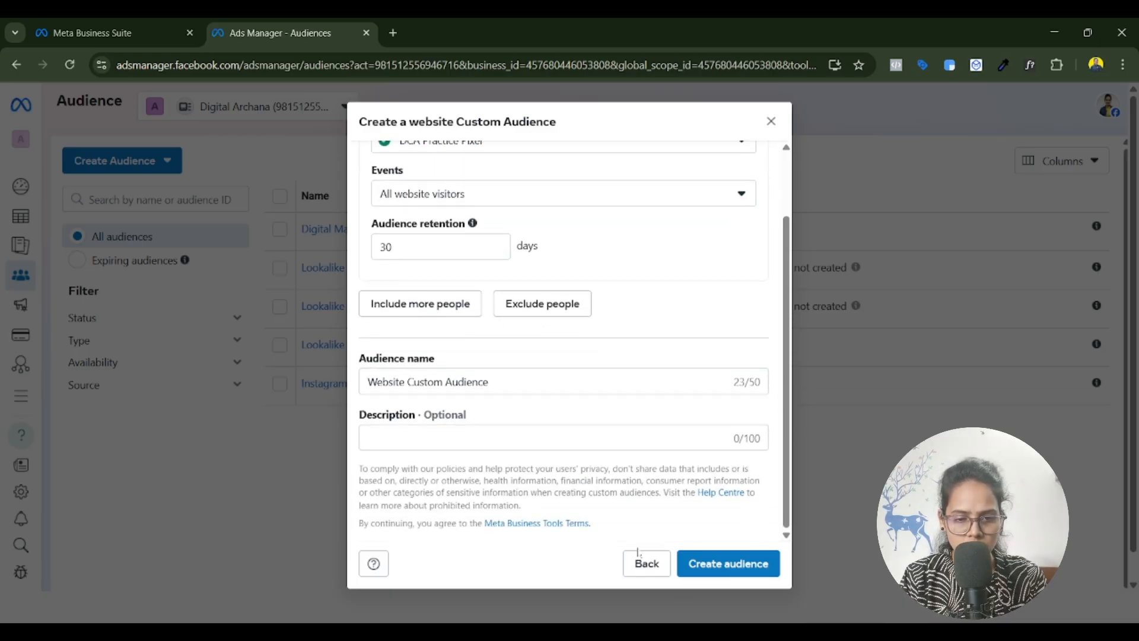
click(733, 564)
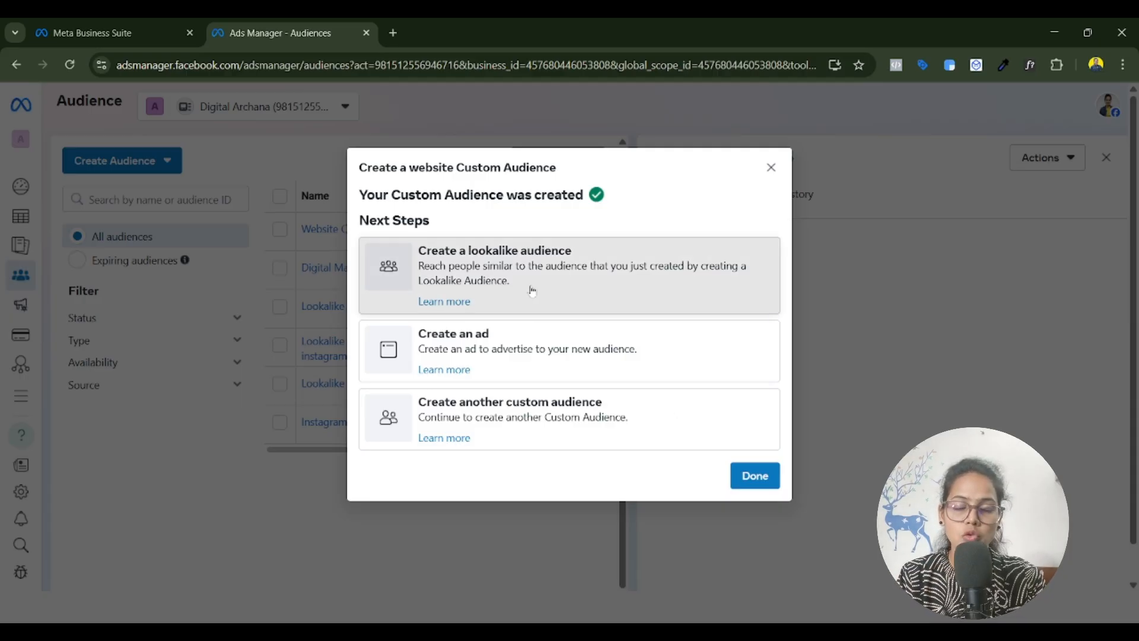
- Start a lookalike audience with Website Custom Audience as its source and set the audience size to 2%
key(Escape)
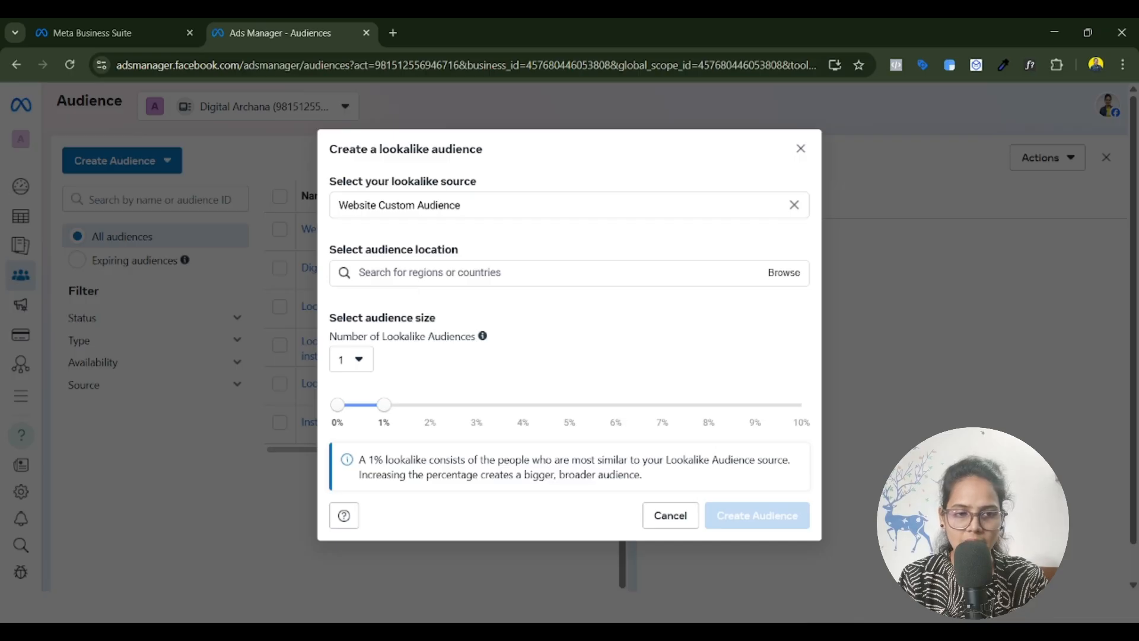
click(451, 273)
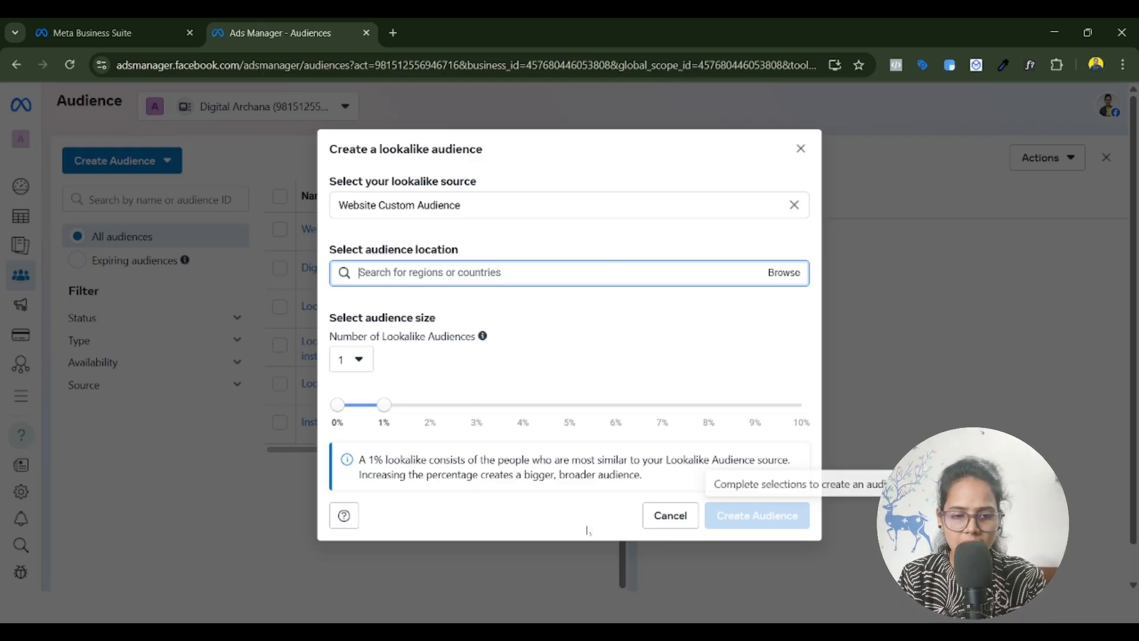
click(428, 411)
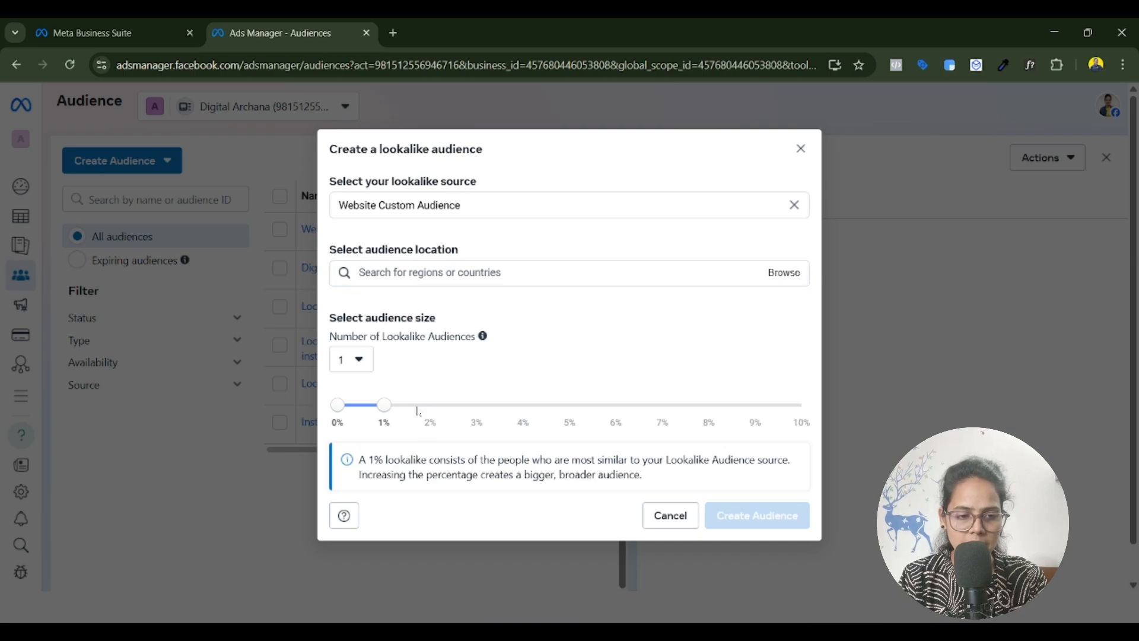
click(457, 204)
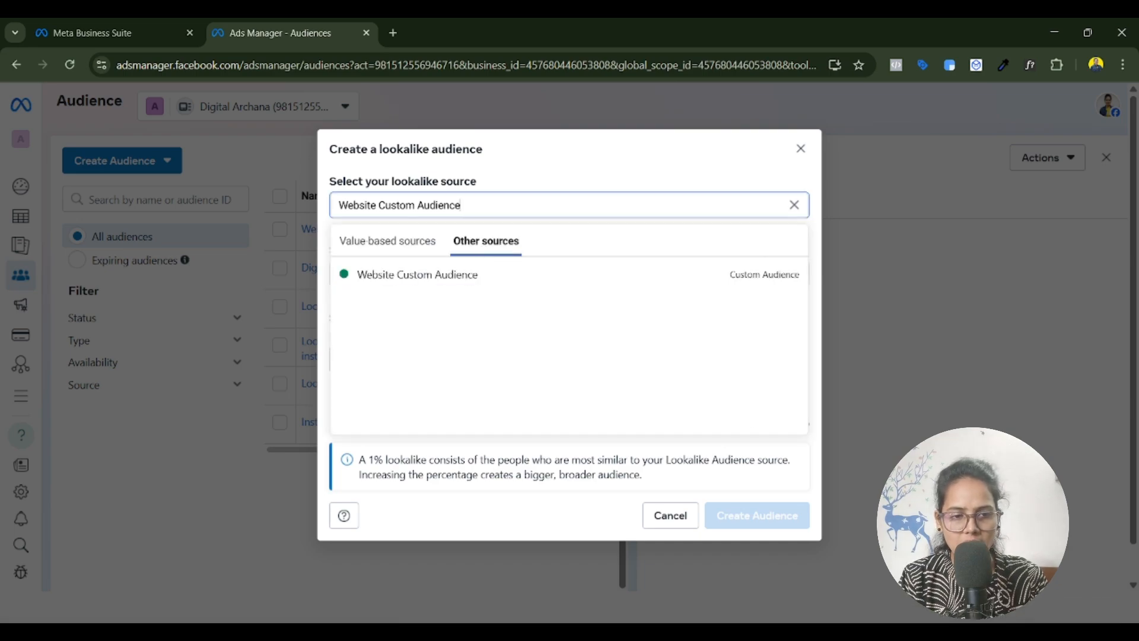
click(458, 276)
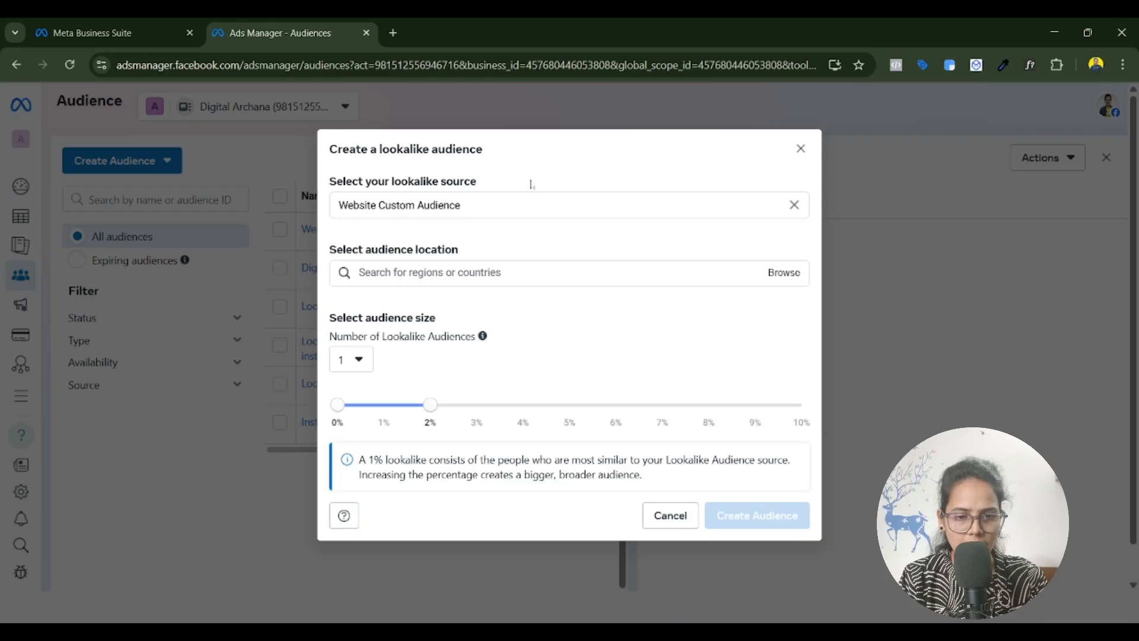
- Try setting the number of lookalike audiences to 2, and return it to 1
click(410, 271)
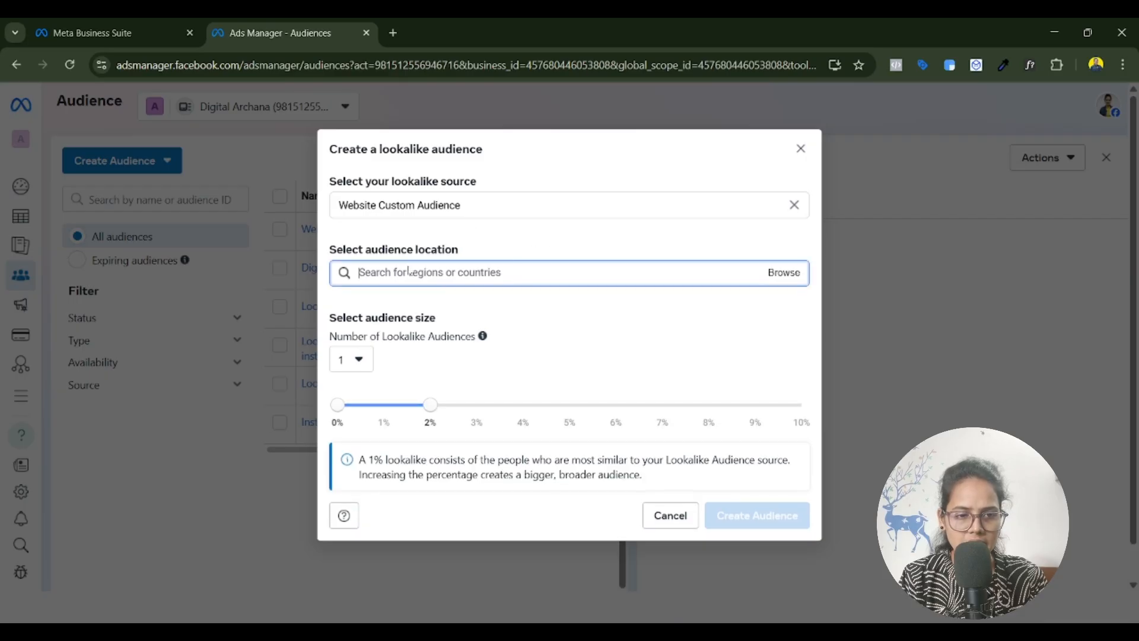
click(384, 411)
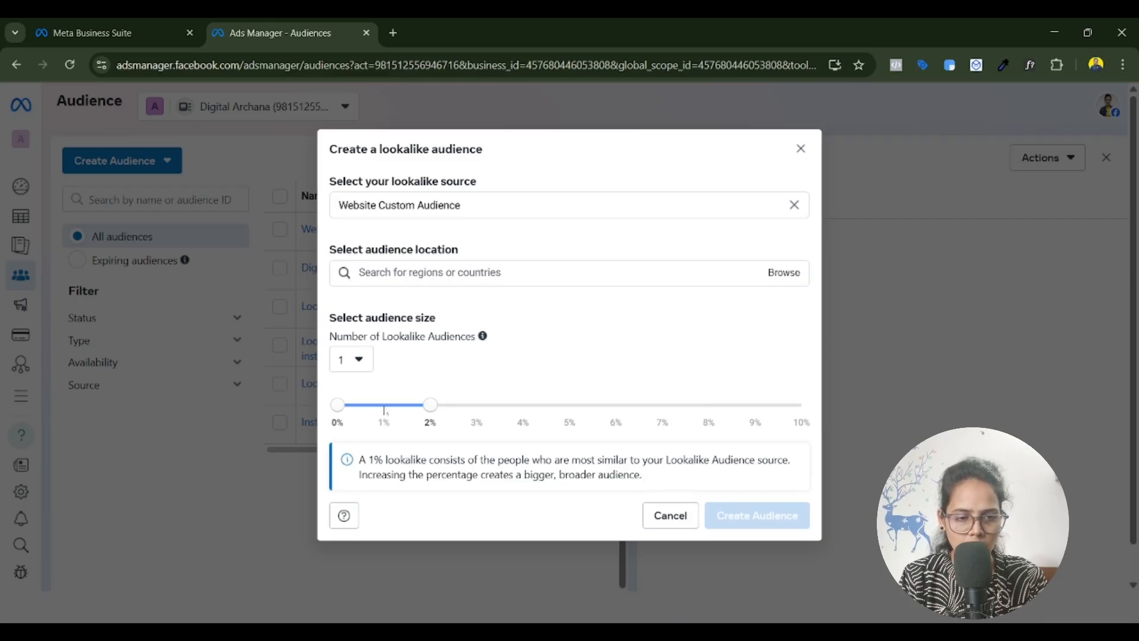
click(366, 362)
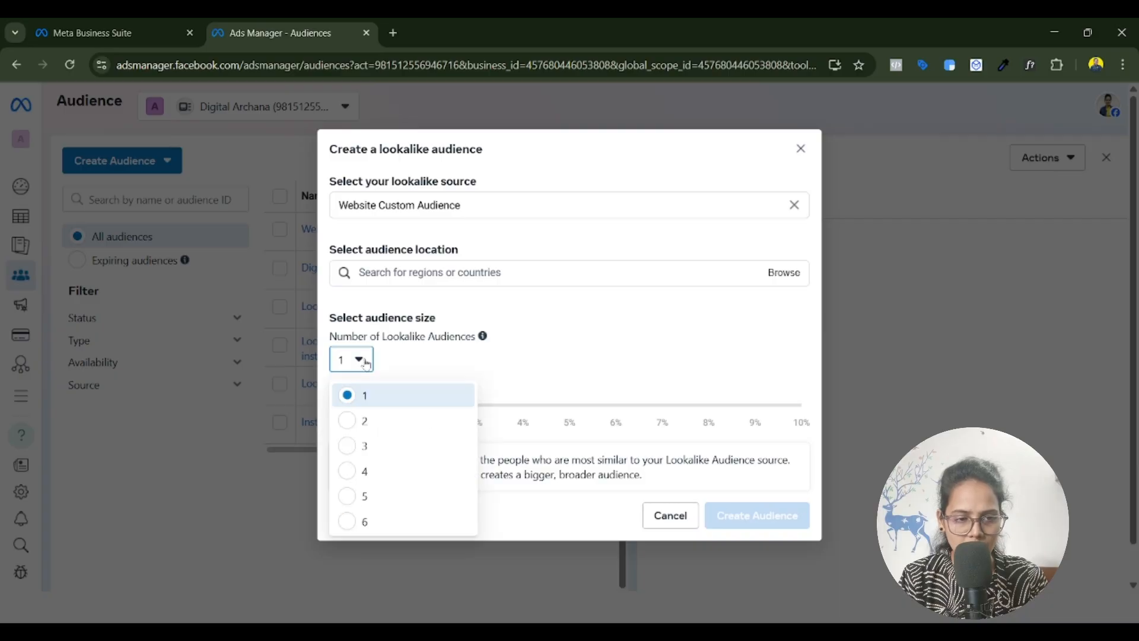
click(365, 421)
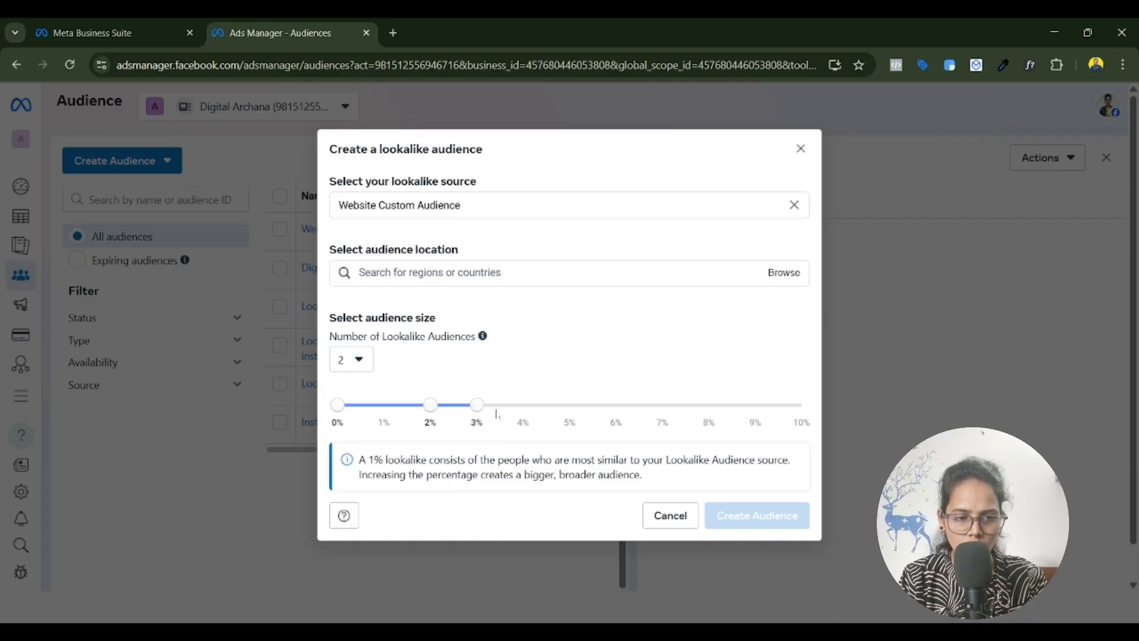
click(359, 363)
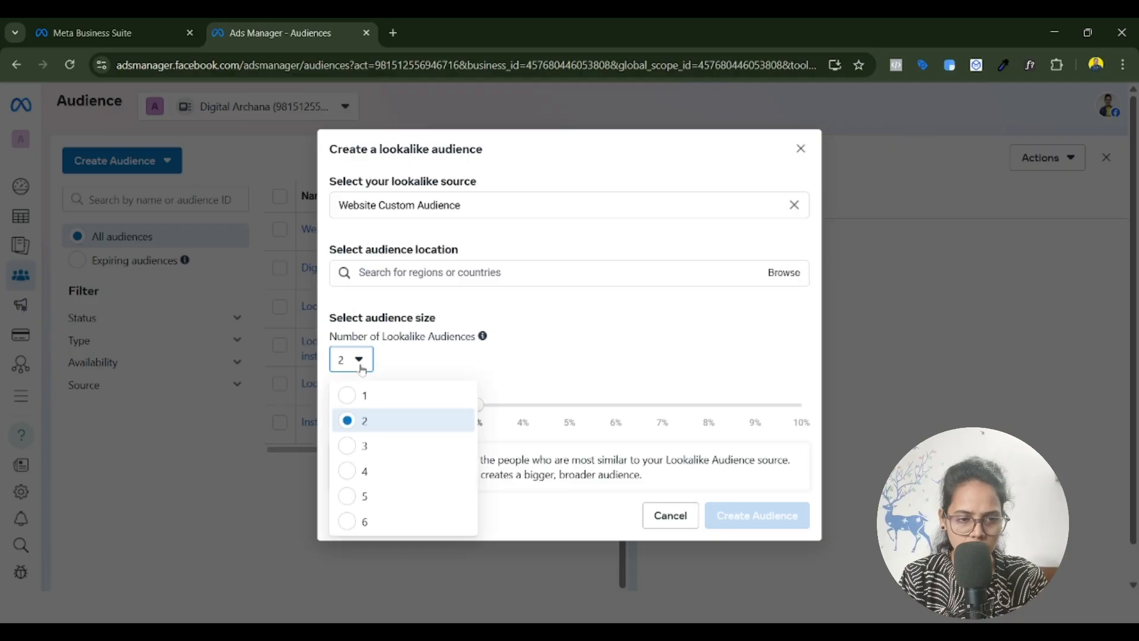
click(363, 396)
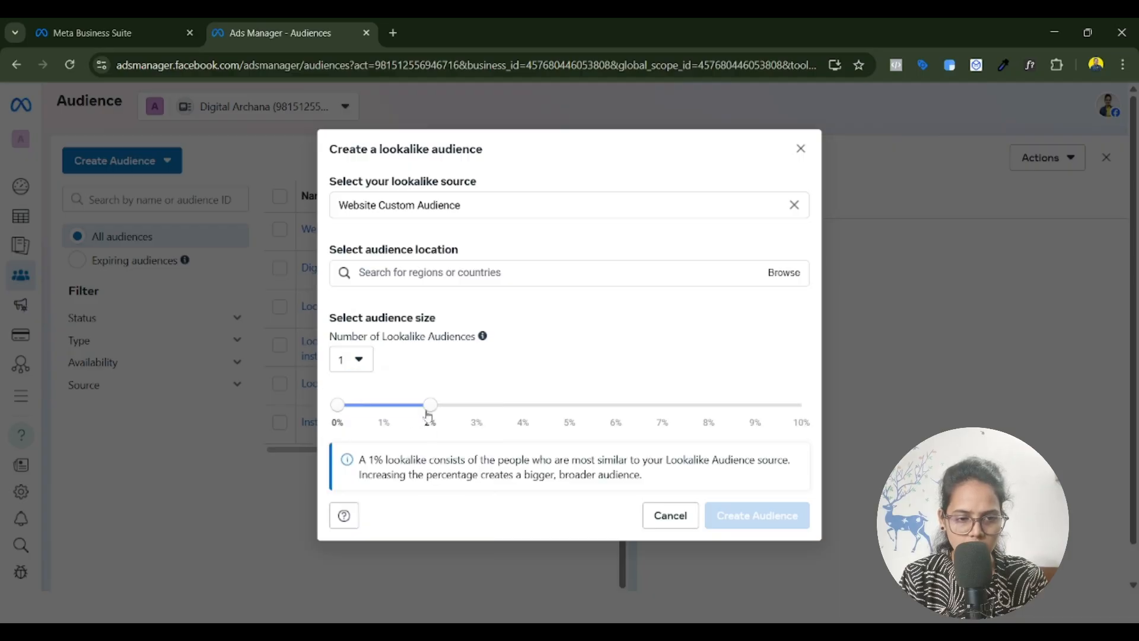
- Set up 2 lookalike audiences with sizes ending at 1% and 2%, and choose India as the audience location
click(362, 362)
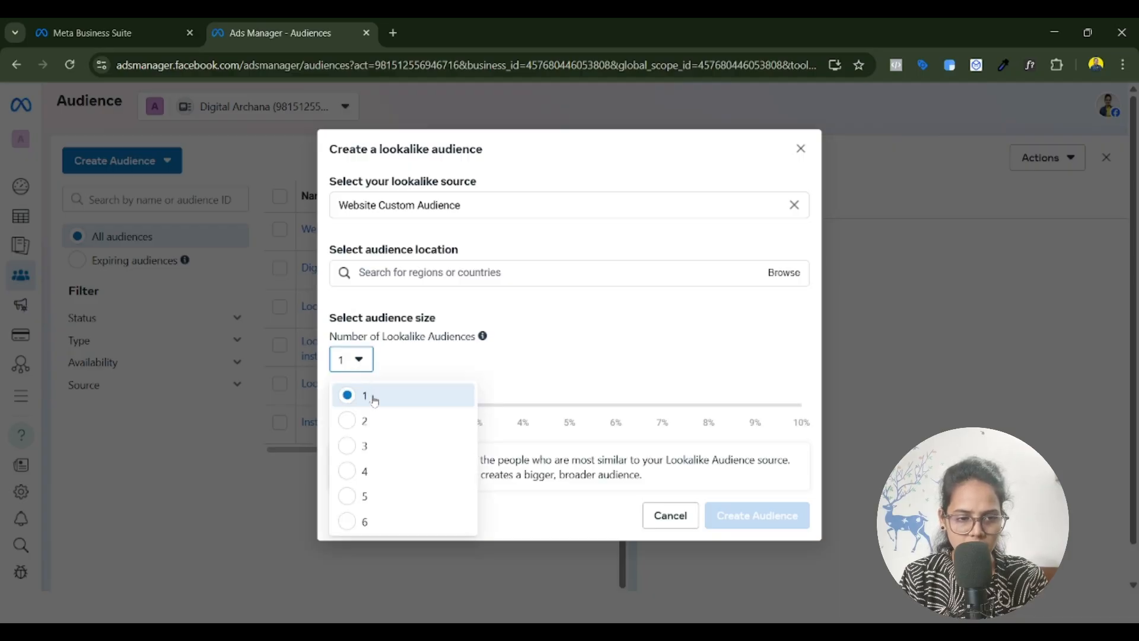
click(377, 420)
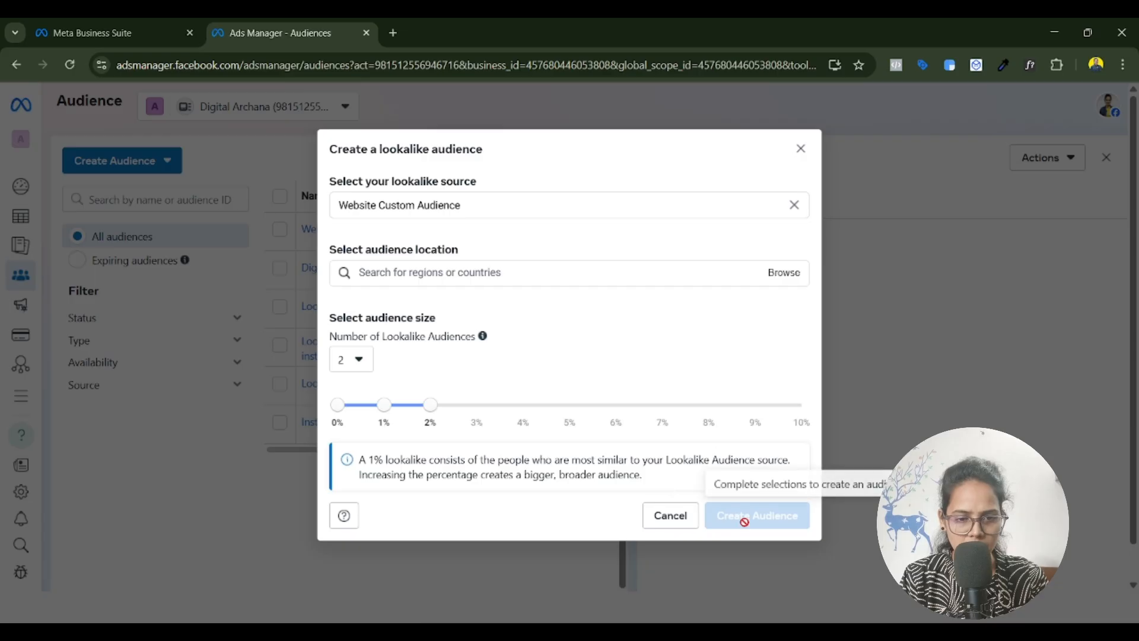
click(560, 273)
text(indu)
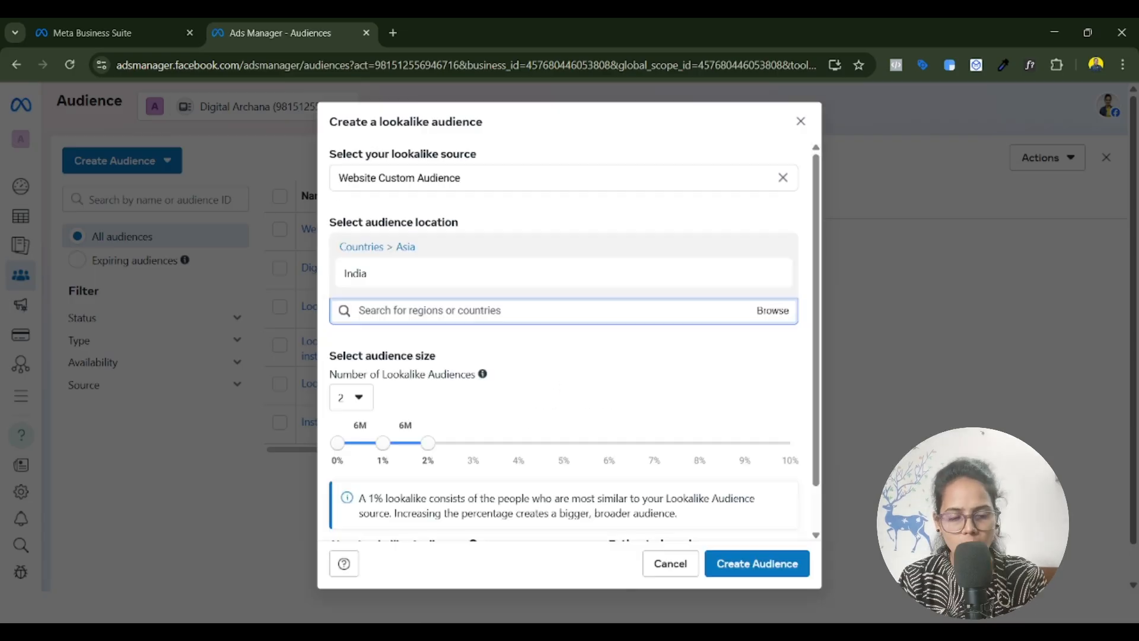
- Look over the new lookalike audiences with their estimated reach, and reduce the number of lookalike audiences to 1
scroll(553, 332, down, 2)
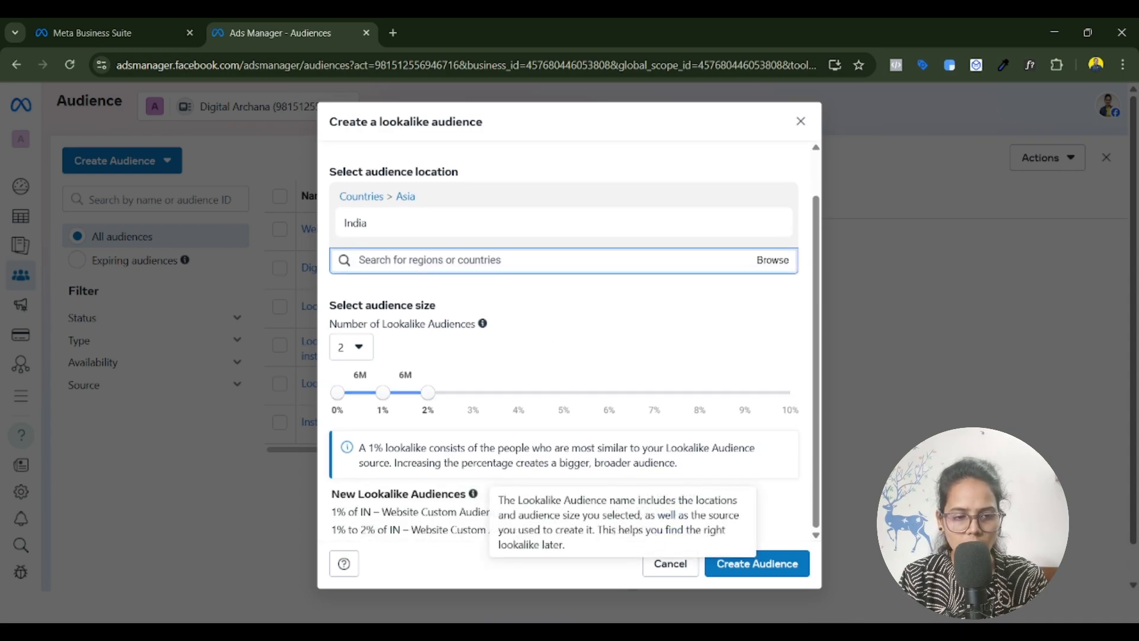
drag(460, 495, 346, 494)
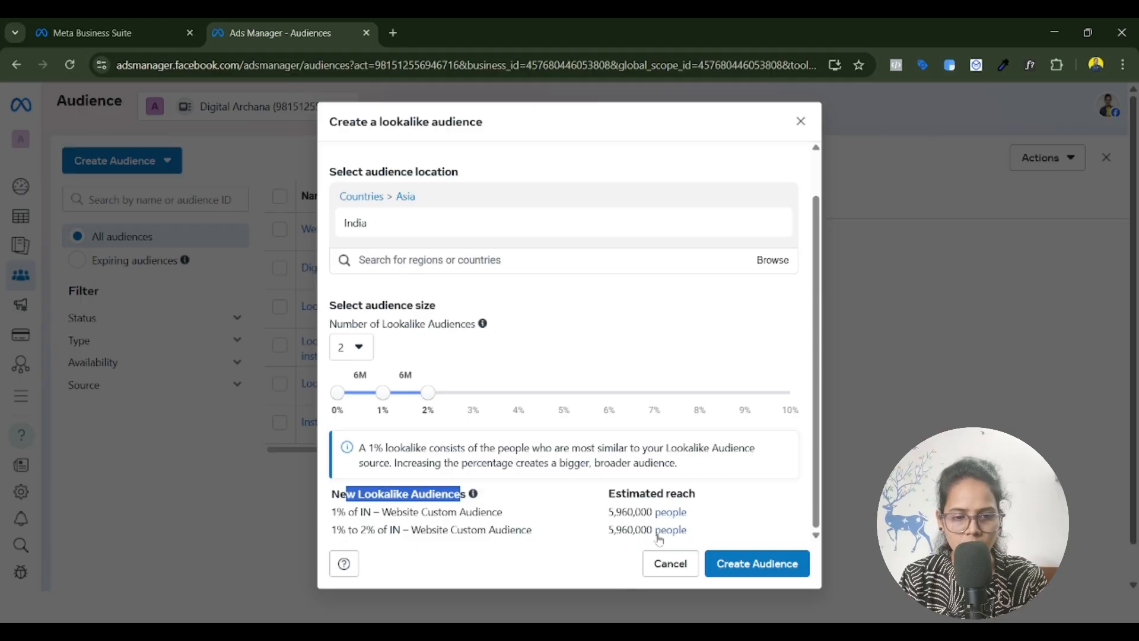
drag(608, 511, 666, 530)
click(577, 527)
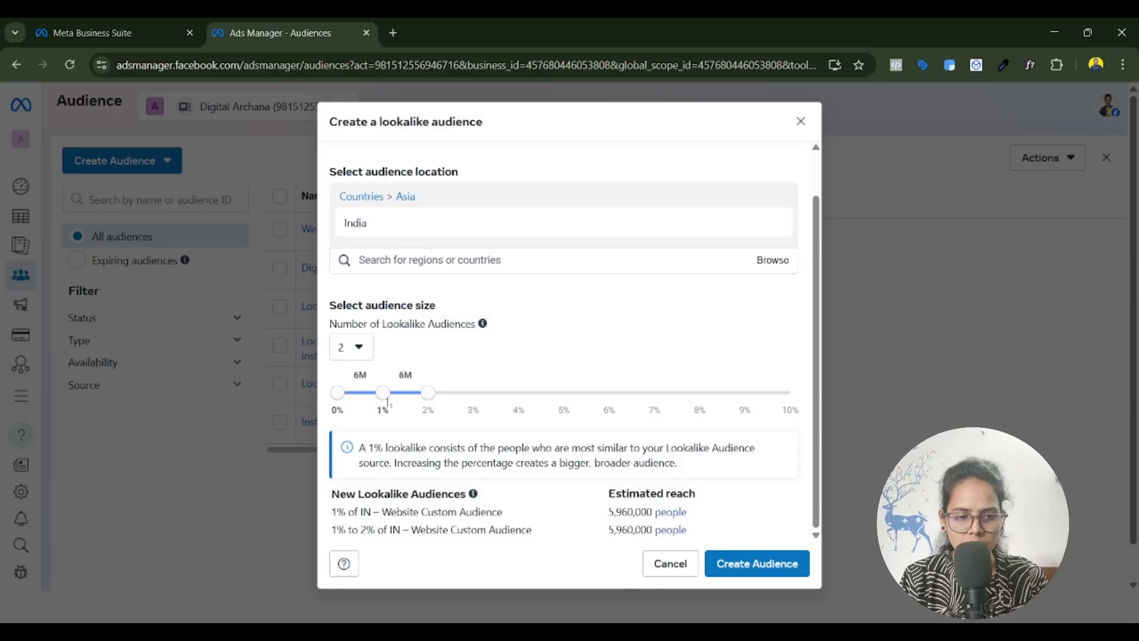
click(356, 347)
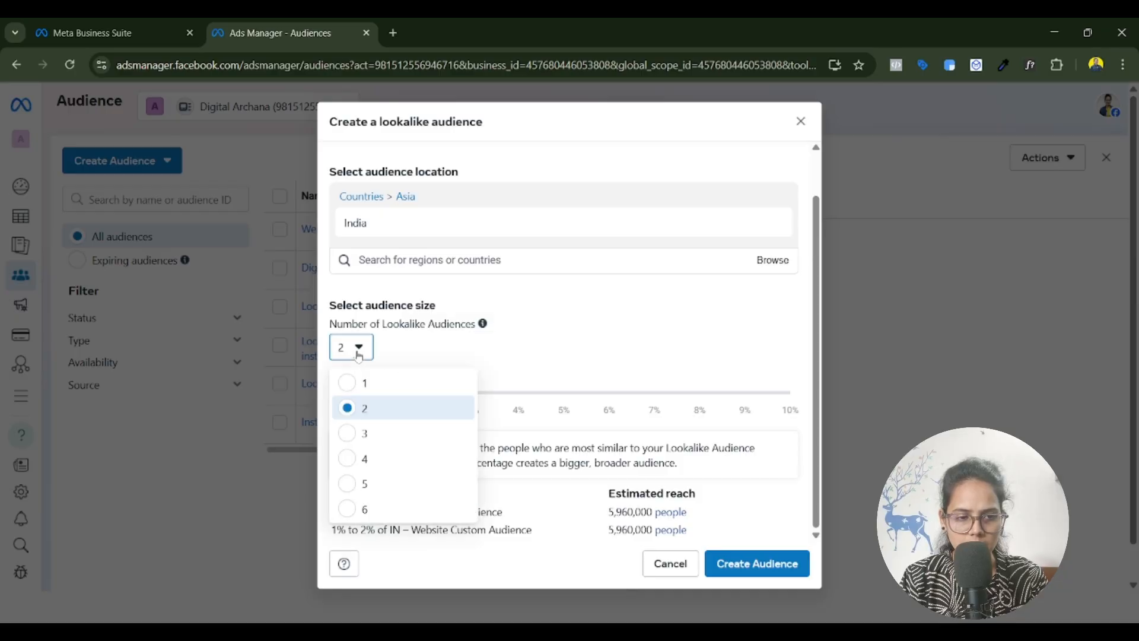
click(353, 380)
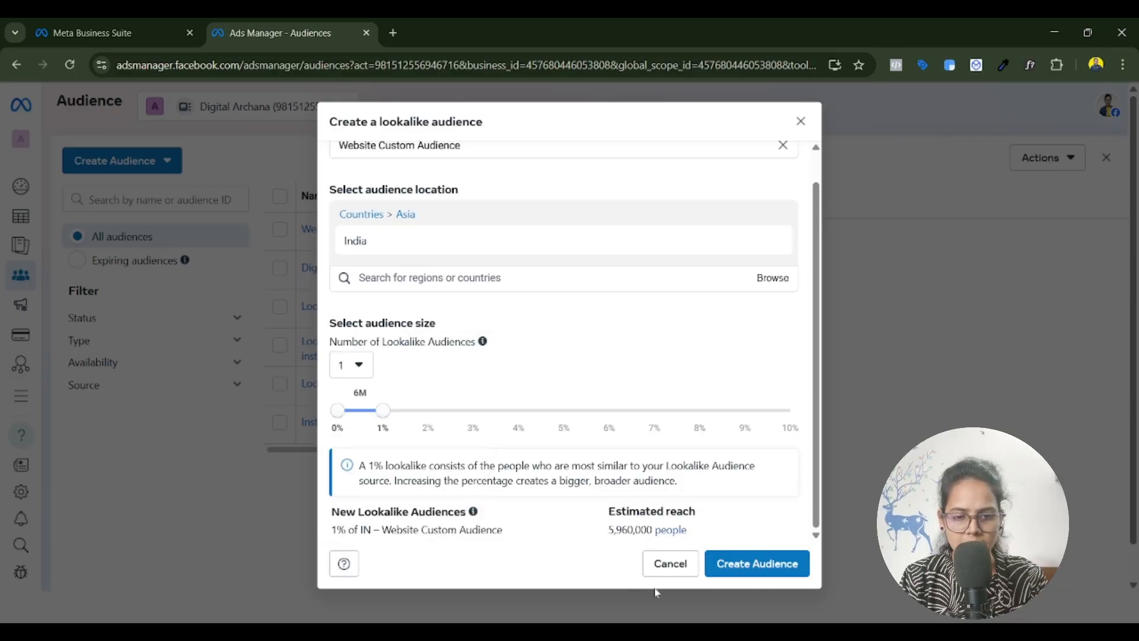
- Create the 1% lookalike audience with India reselected as its location, and check its estimated audience size
click(771, 240)
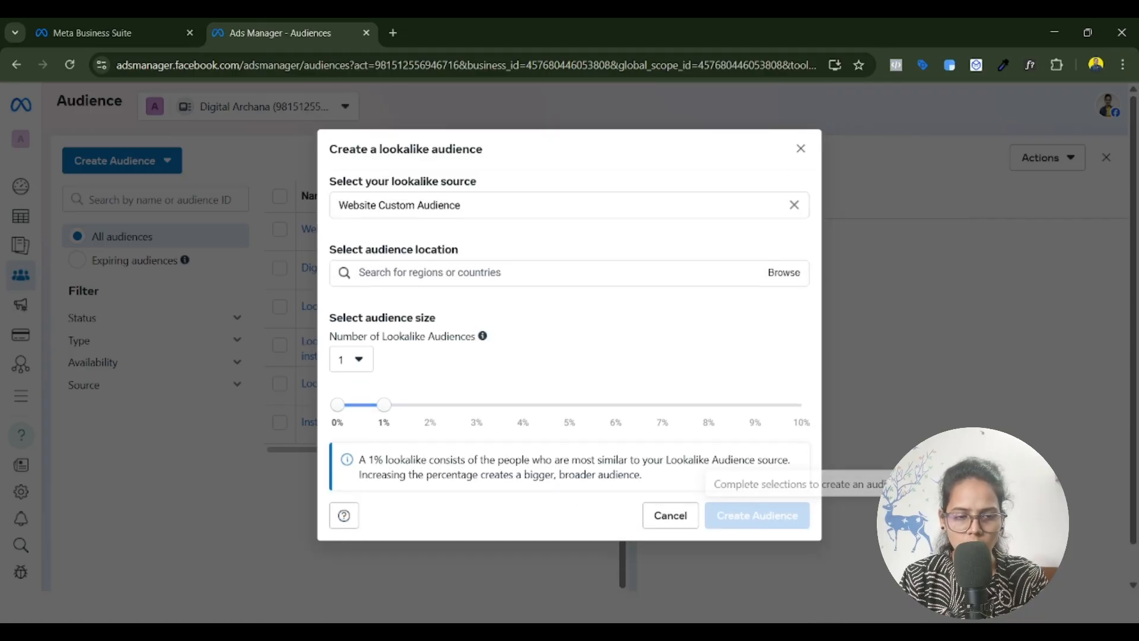
click(482, 273)
text(India)
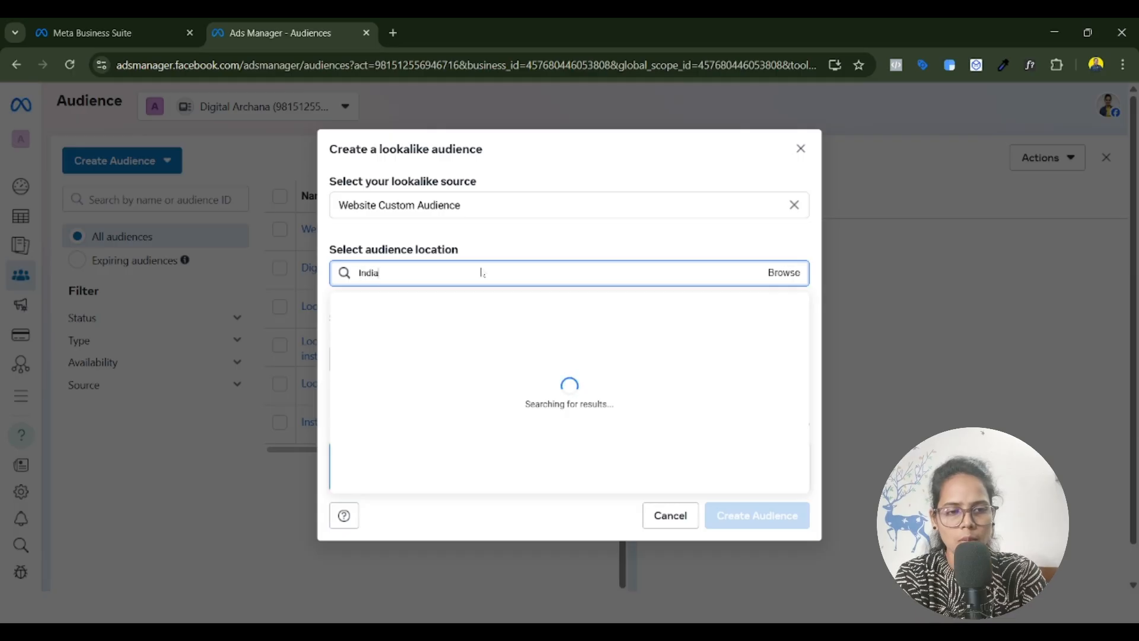
click(506, 307)
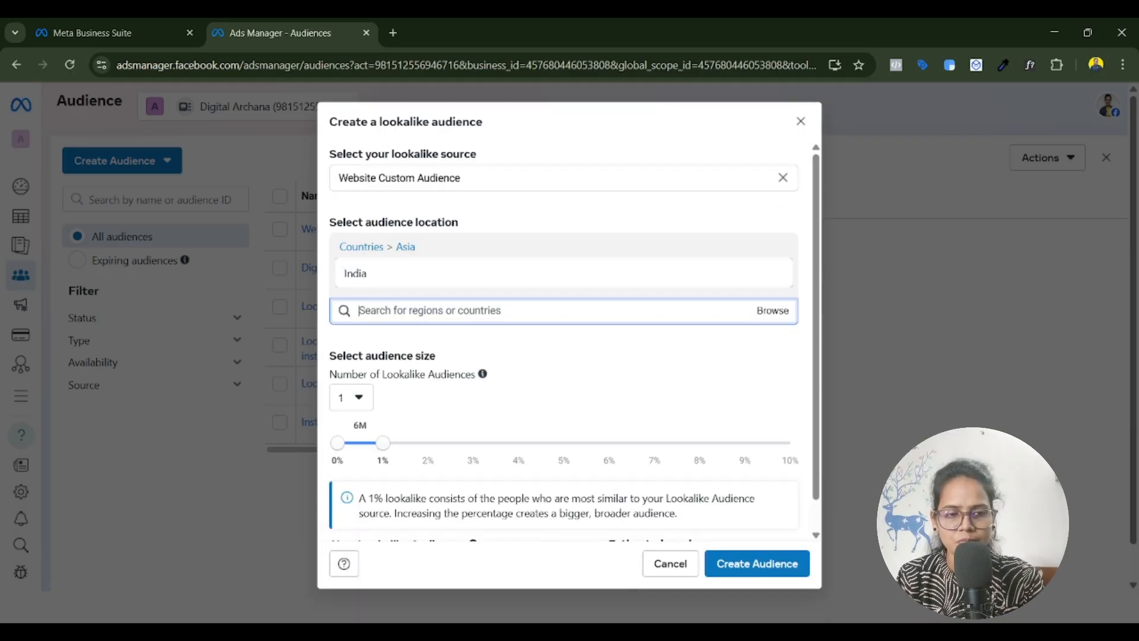
click(758, 564)
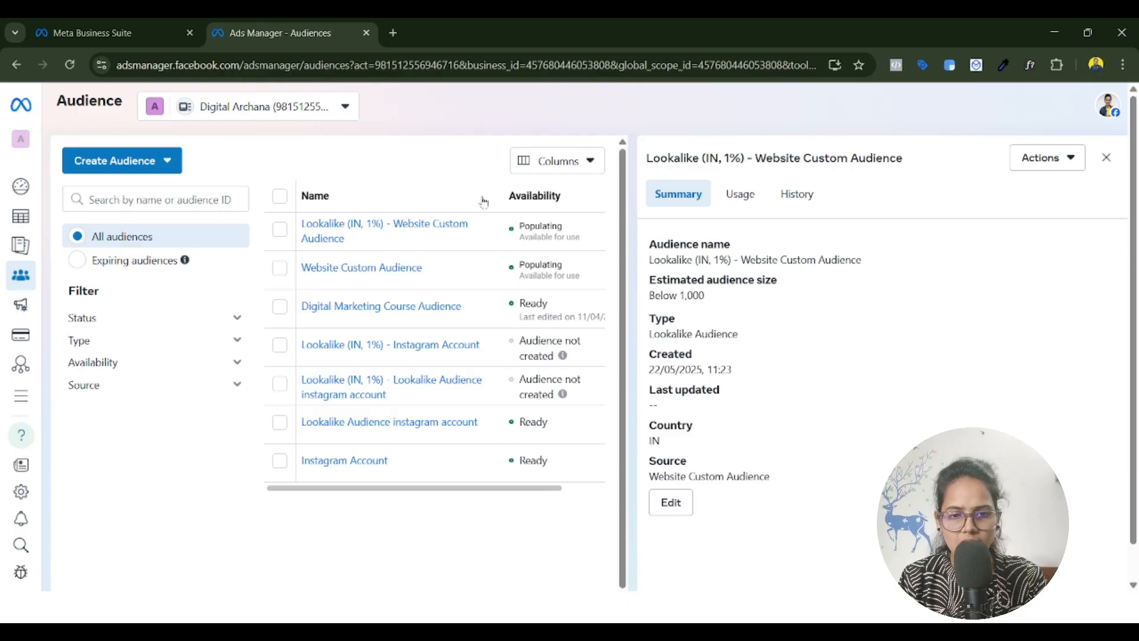
drag(785, 289, 643, 290)
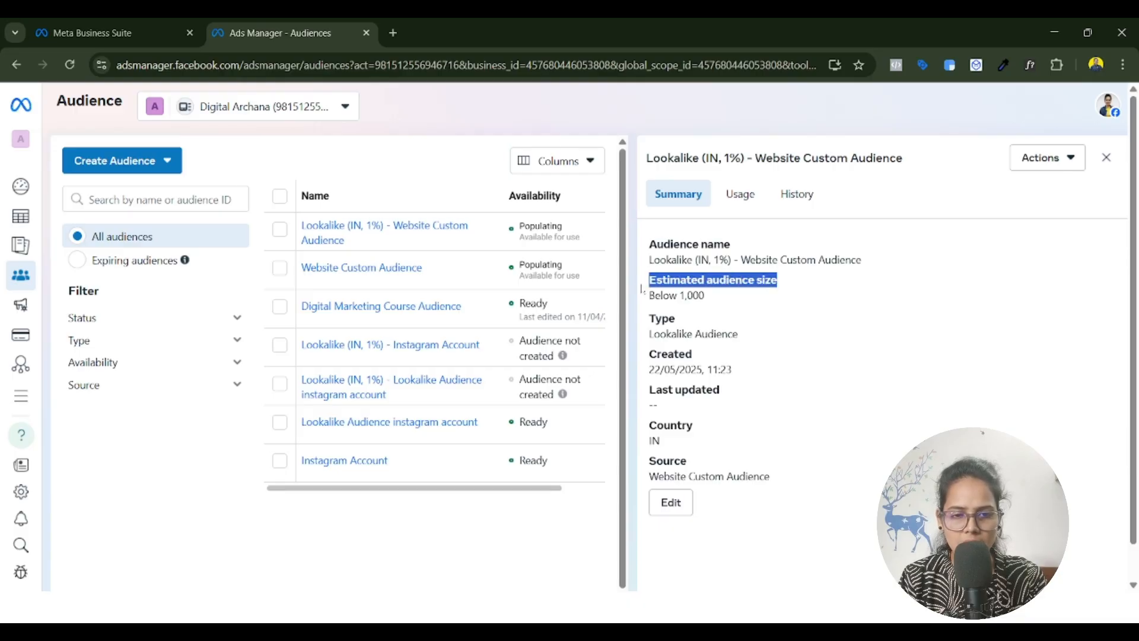
drag(720, 304, 638, 304)
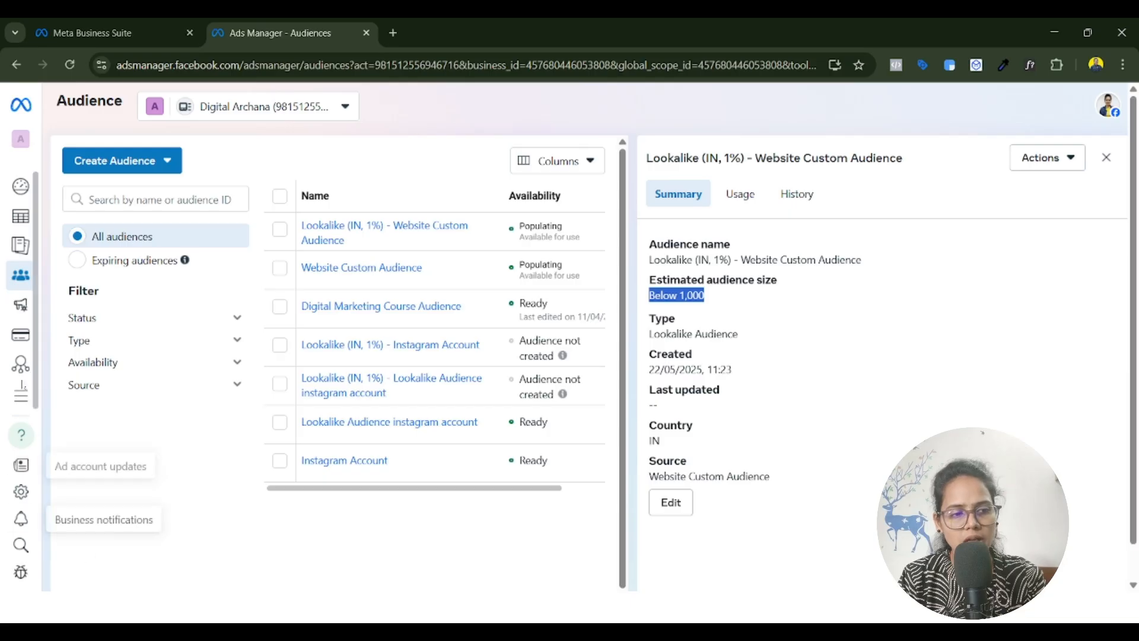
- Open the New Sales campaign draft for editing from the campaigns list and go to its New Sales ad set
mouse_move(21, 403)
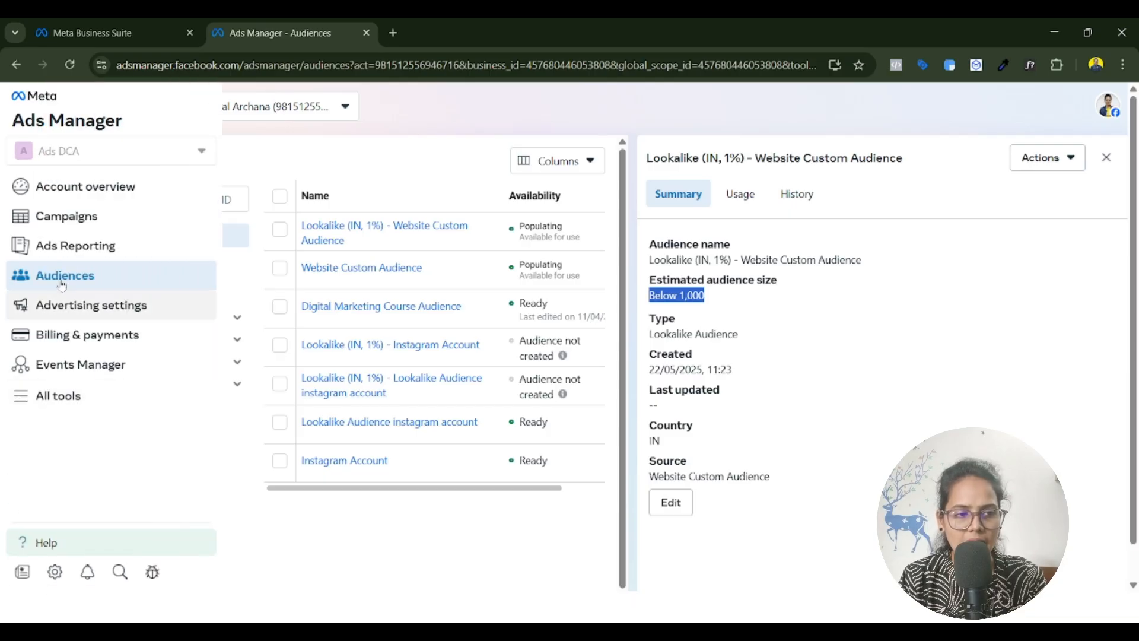
click(91, 225)
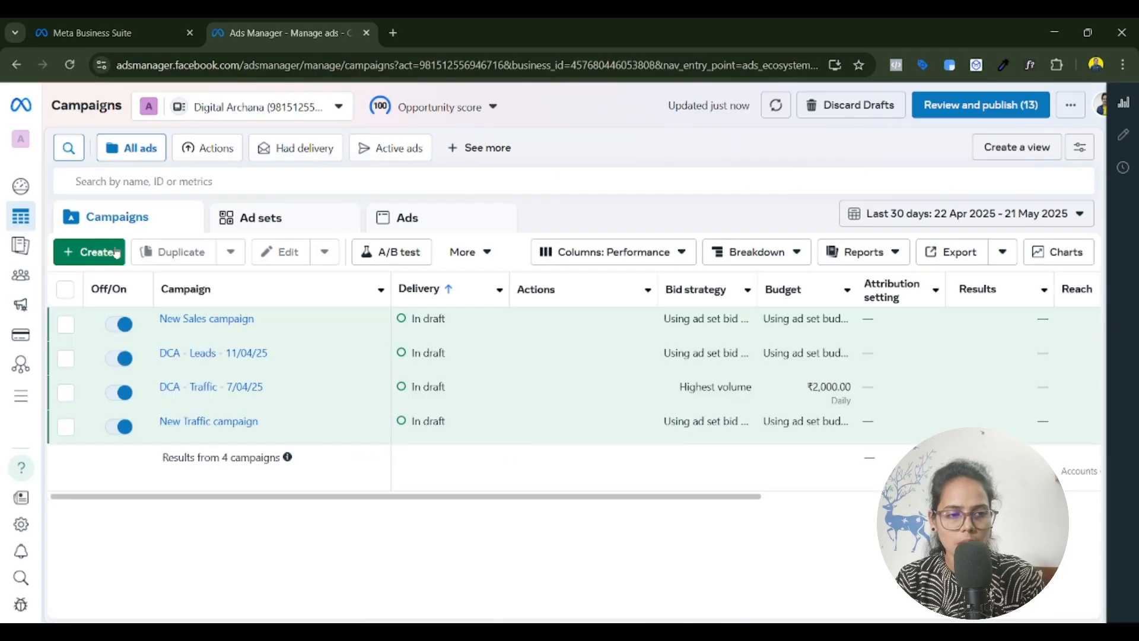
mouse_move(192, 332)
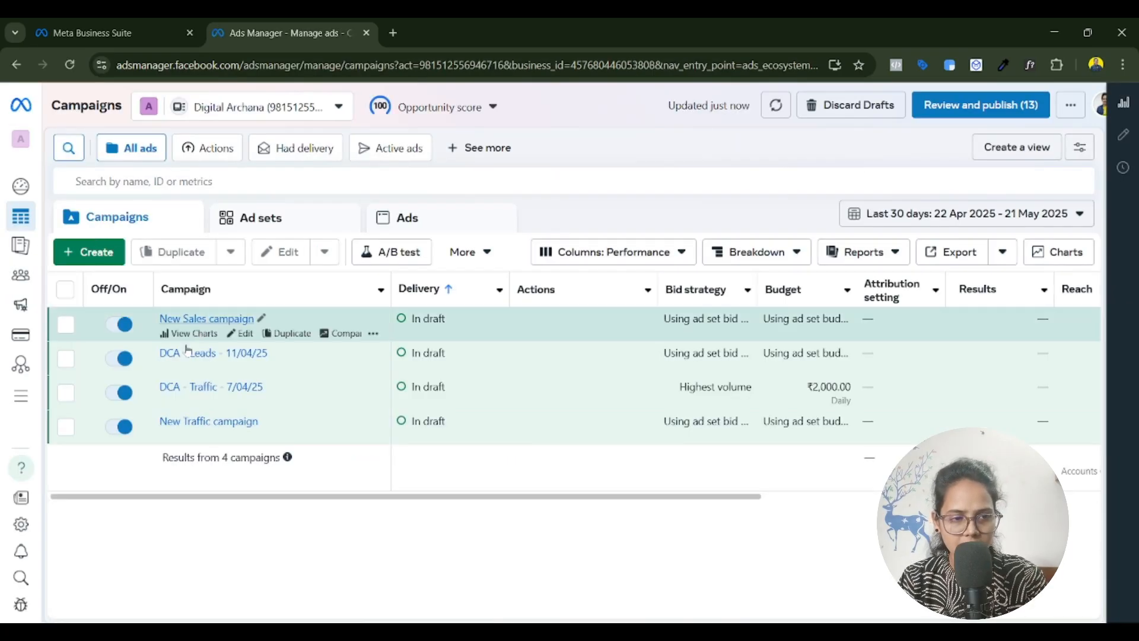
click(240, 333)
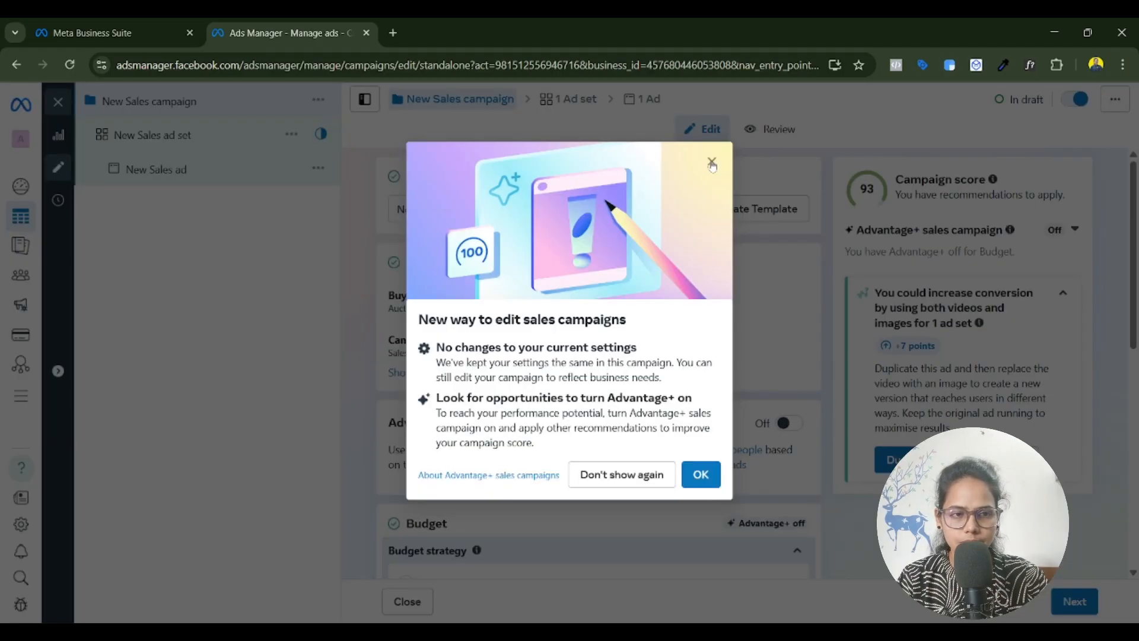
click(712, 163)
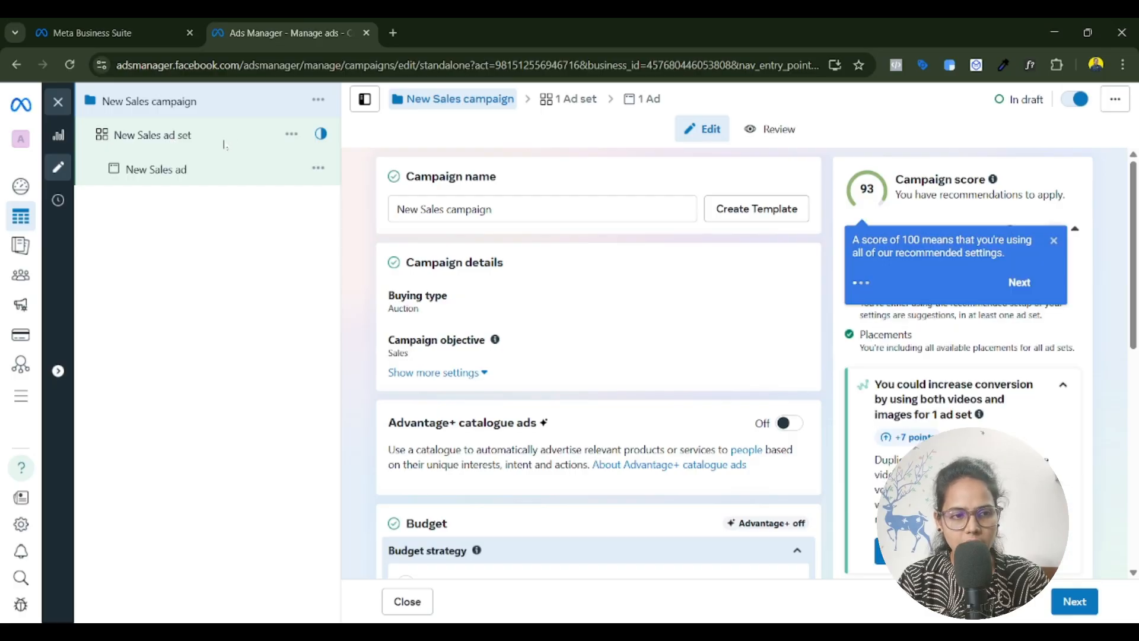
click(153, 141)
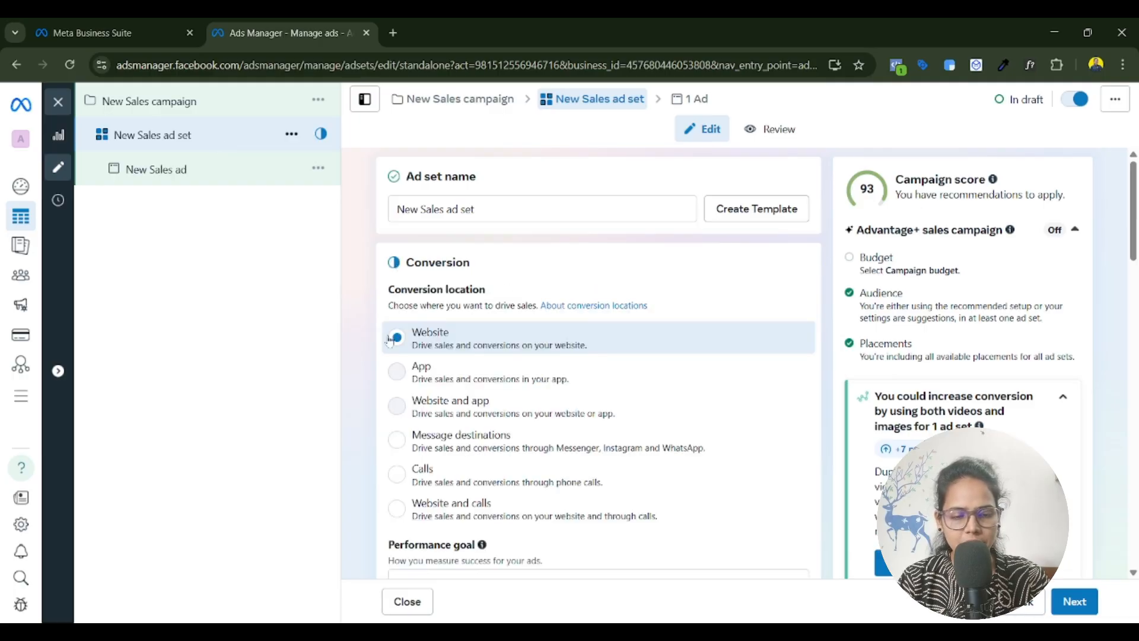
- Look through the ad set's budget and audience settings, including the interests and behaviours in its detailed targeting
scroll(389, 340, down, 10)
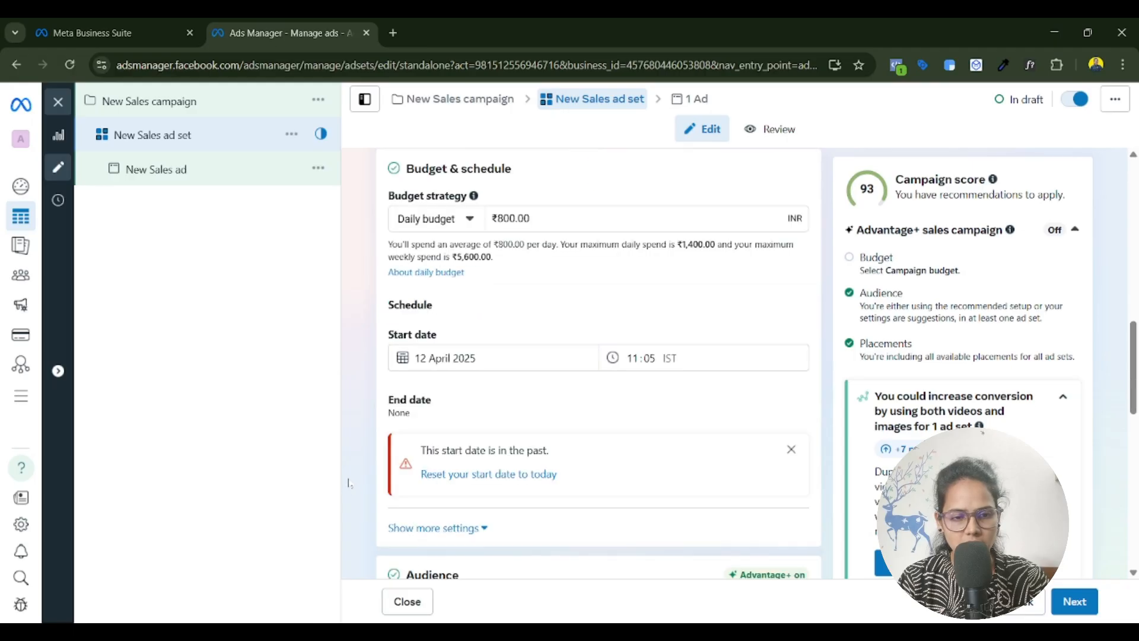
scroll(349, 483, down, 1)
scroll(347, 436, down, 4)
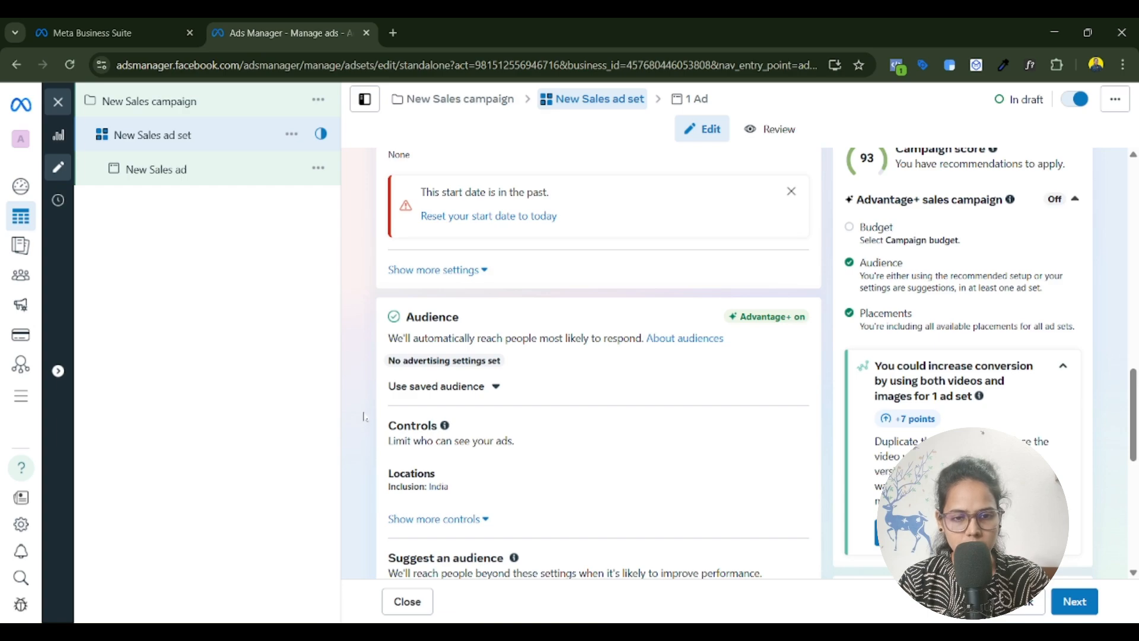
scroll(364, 416, down, 6)
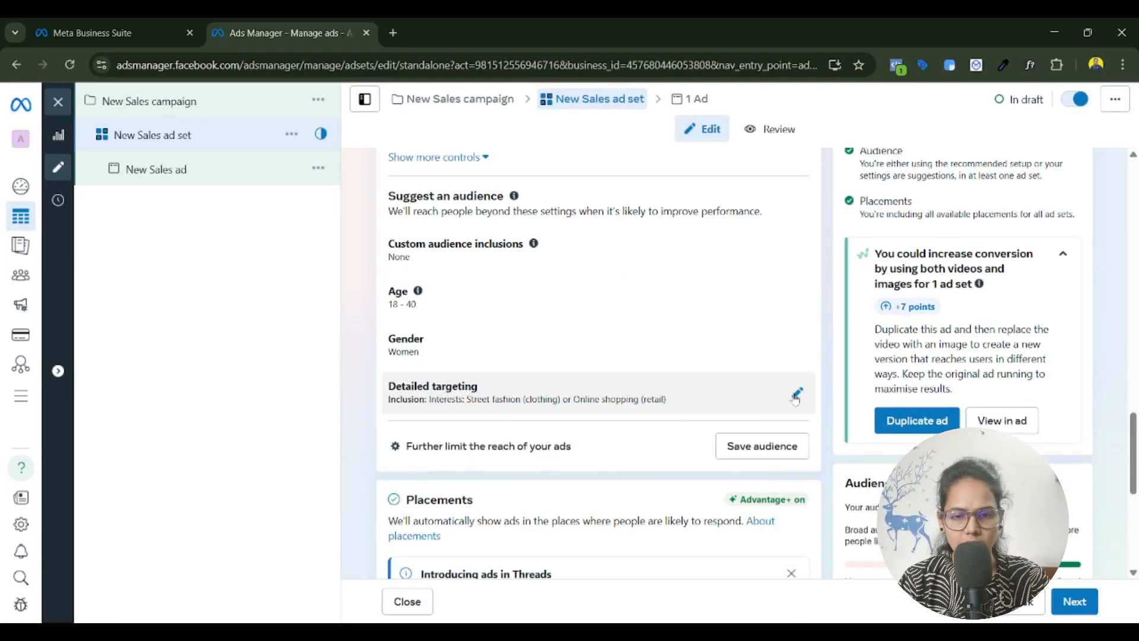
click(797, 395)
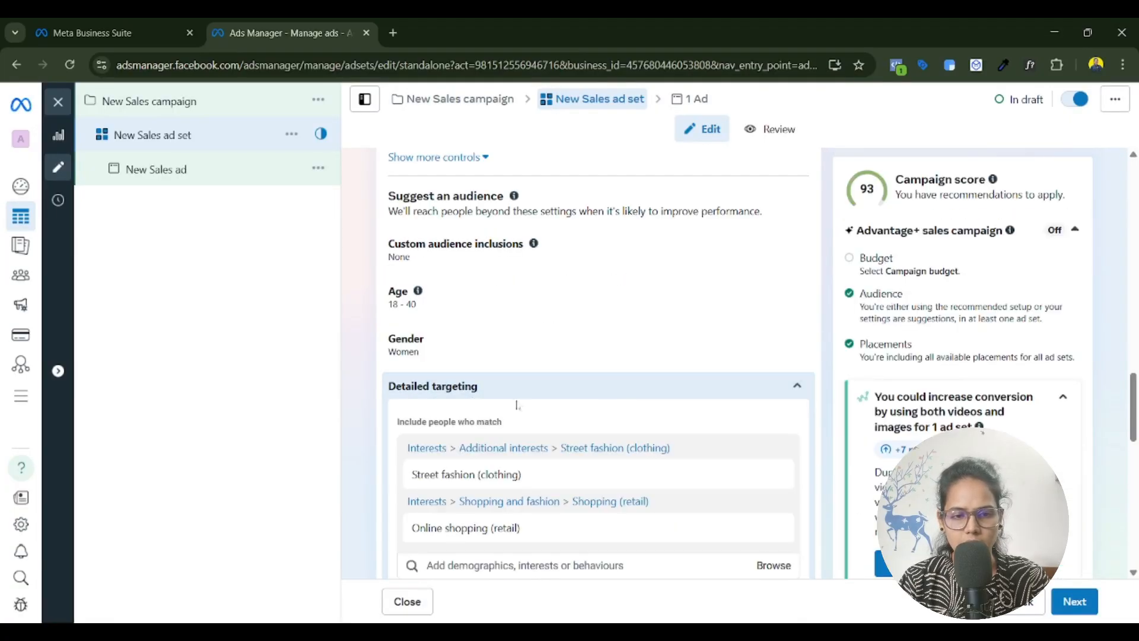
scroll(515, 409, down, 5)
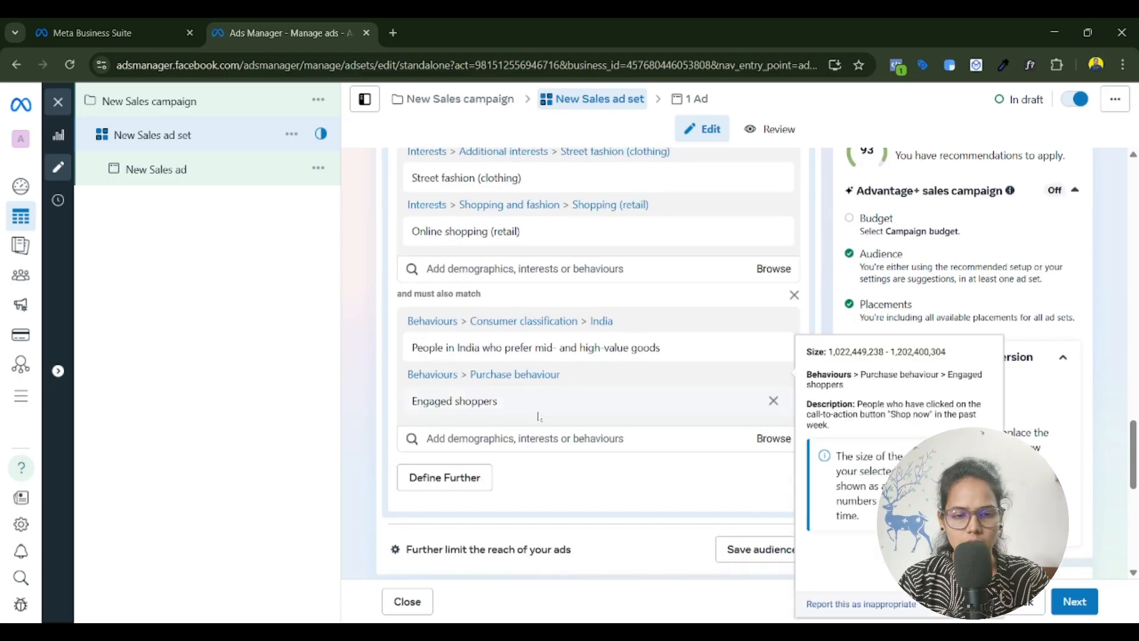
scroll(539, 417, up, 6)
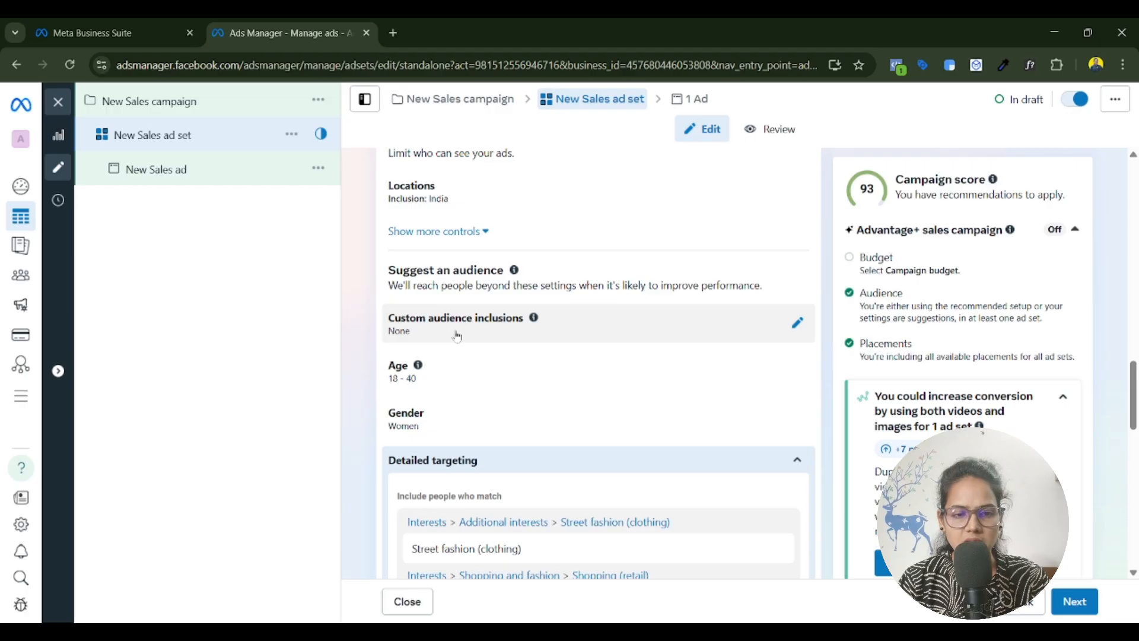
- Open the ad set's custom audience inclusions for editing and view the sources offered for creating a new custom audience, without creating one
click(798, 324)
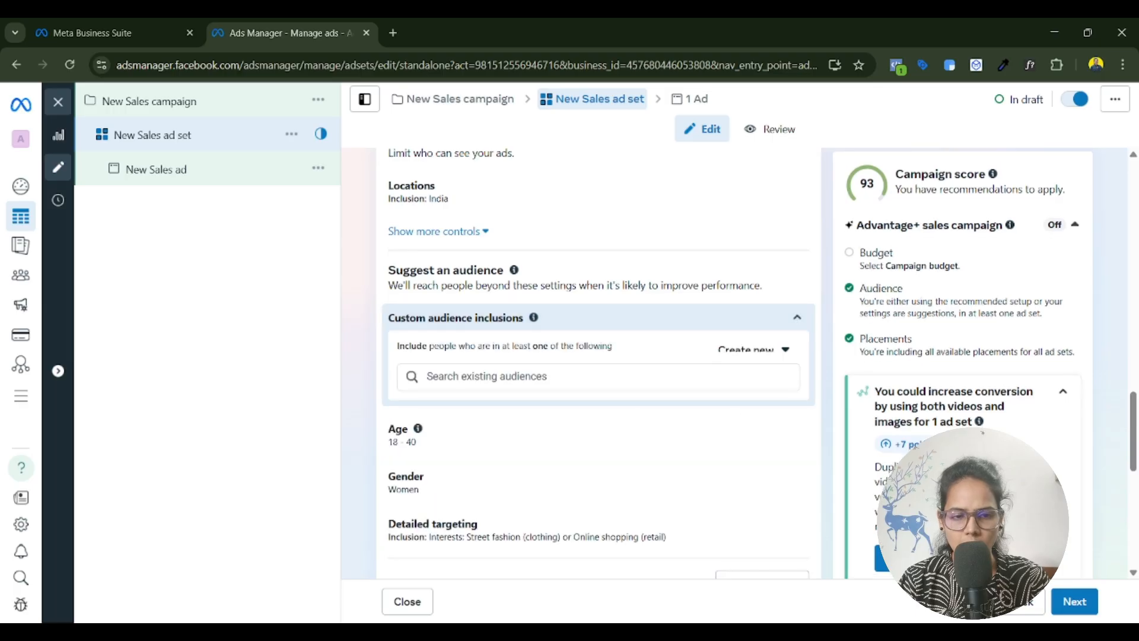
scroll(593, 356, down, 2)
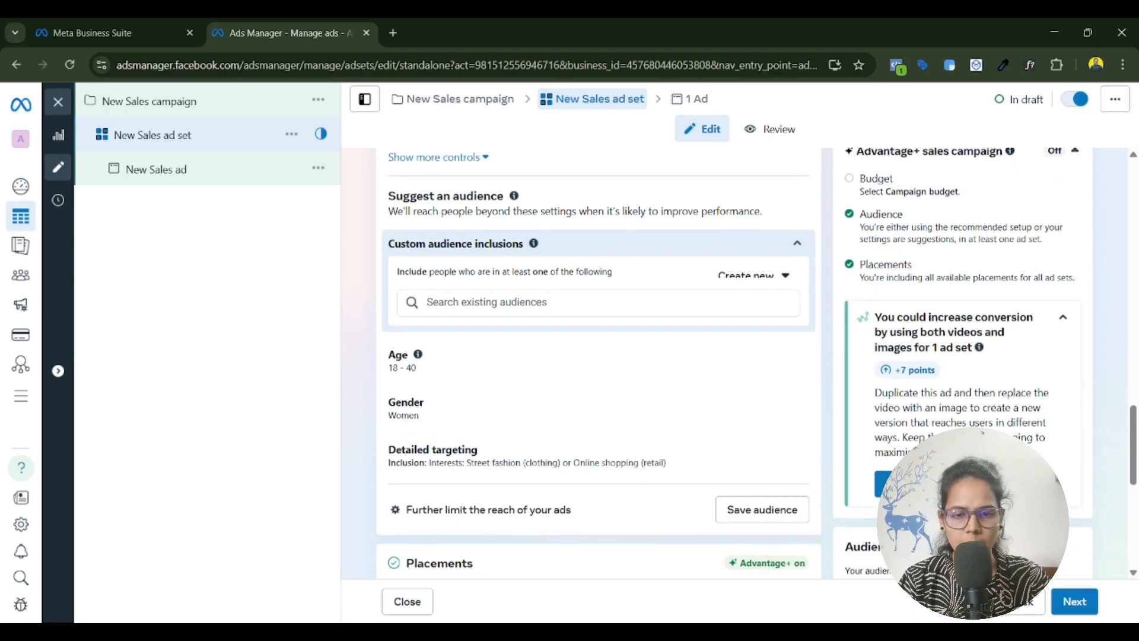
click(788, 278)
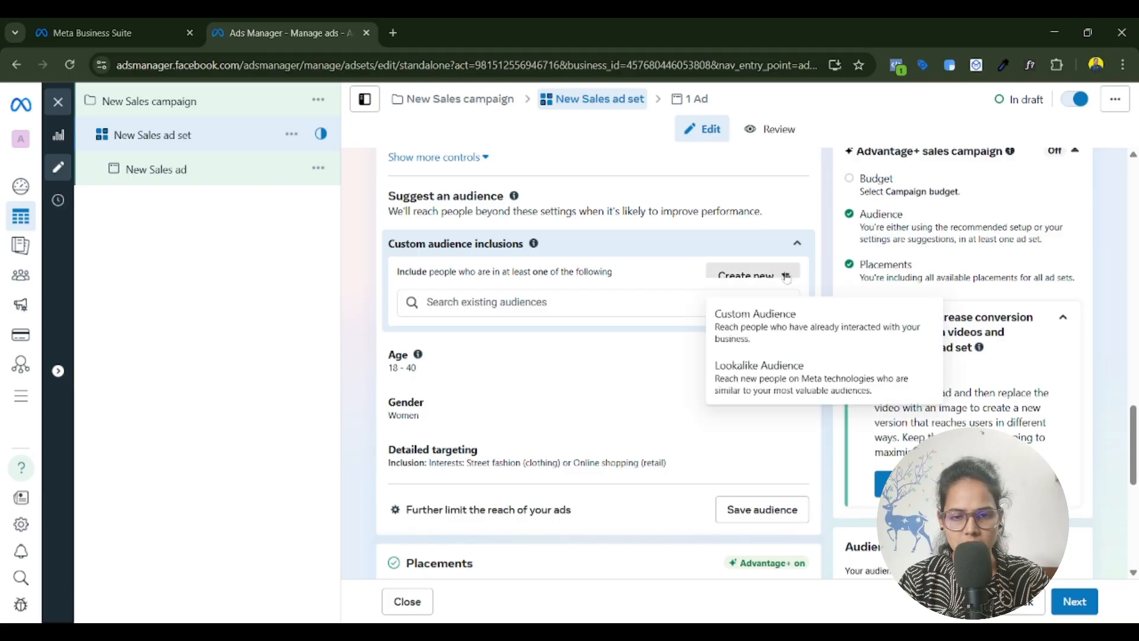
click(752, 333)
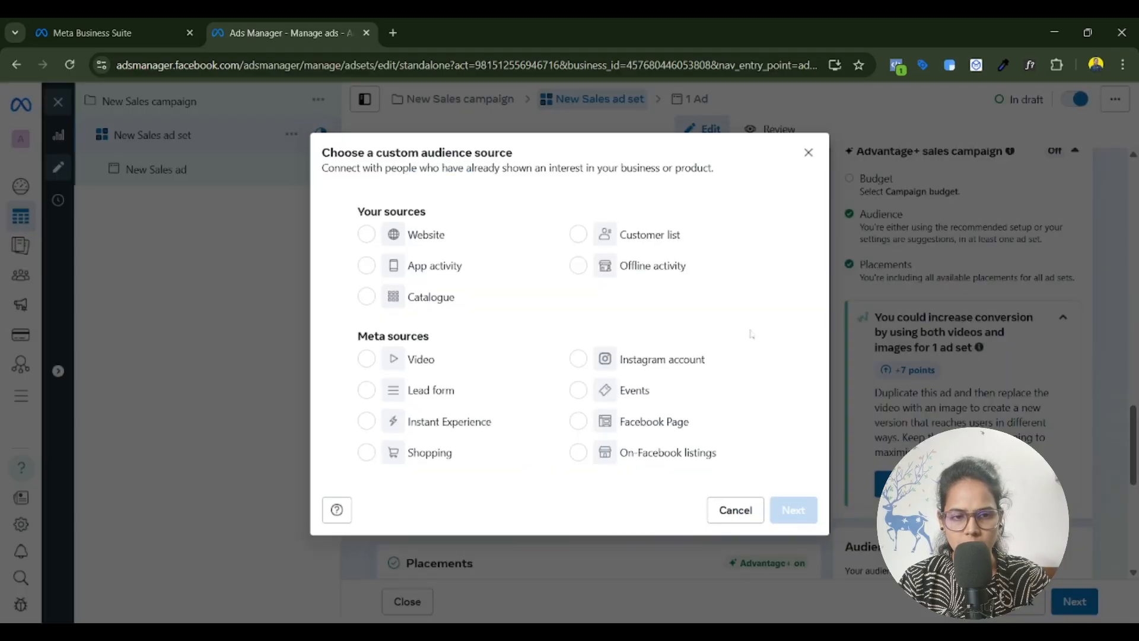
click(808, 153)
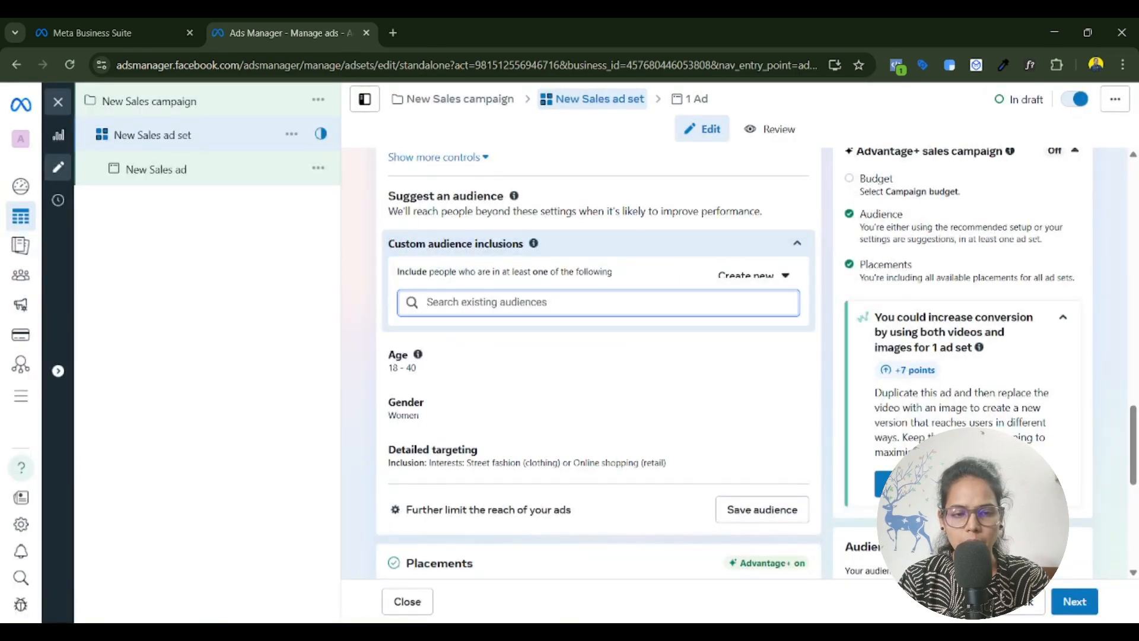
- Search the existing audiences for "web" and include both Website Custom Audience and Lookalike (IN, 1%) - Website Custom Audience
click(426, 302)
text(web)
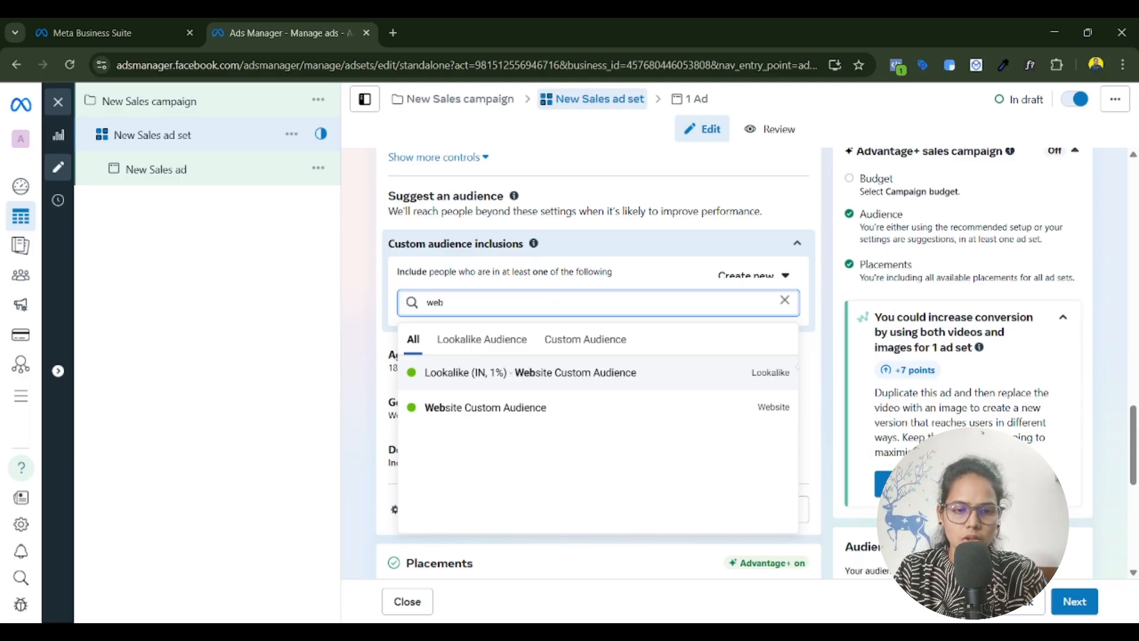
mouse_move(532, 412)
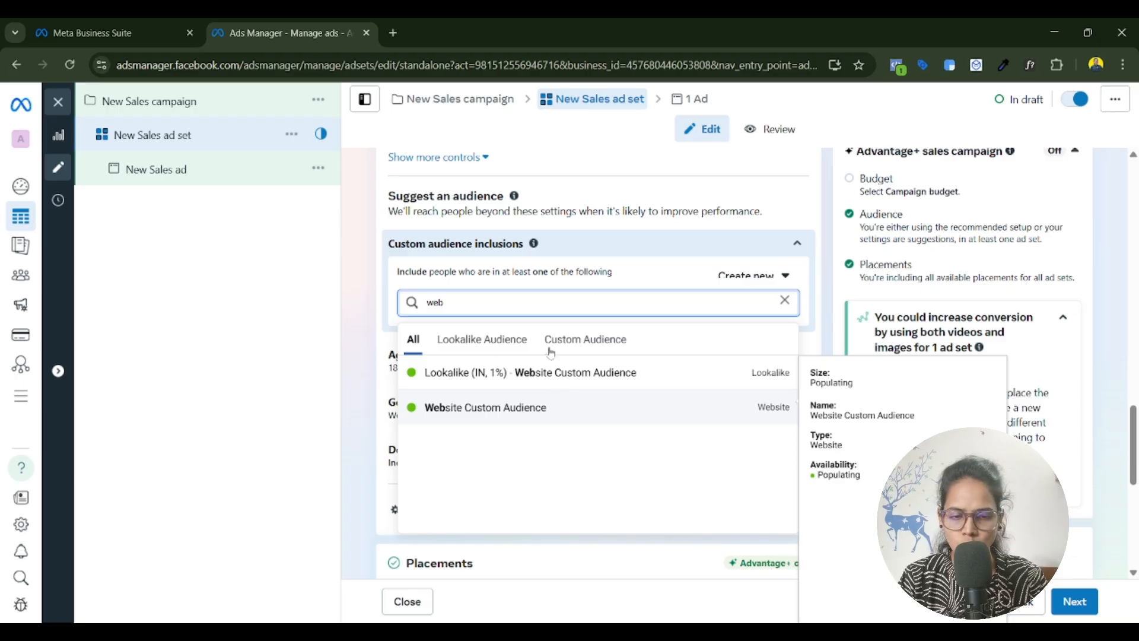
key(Return)
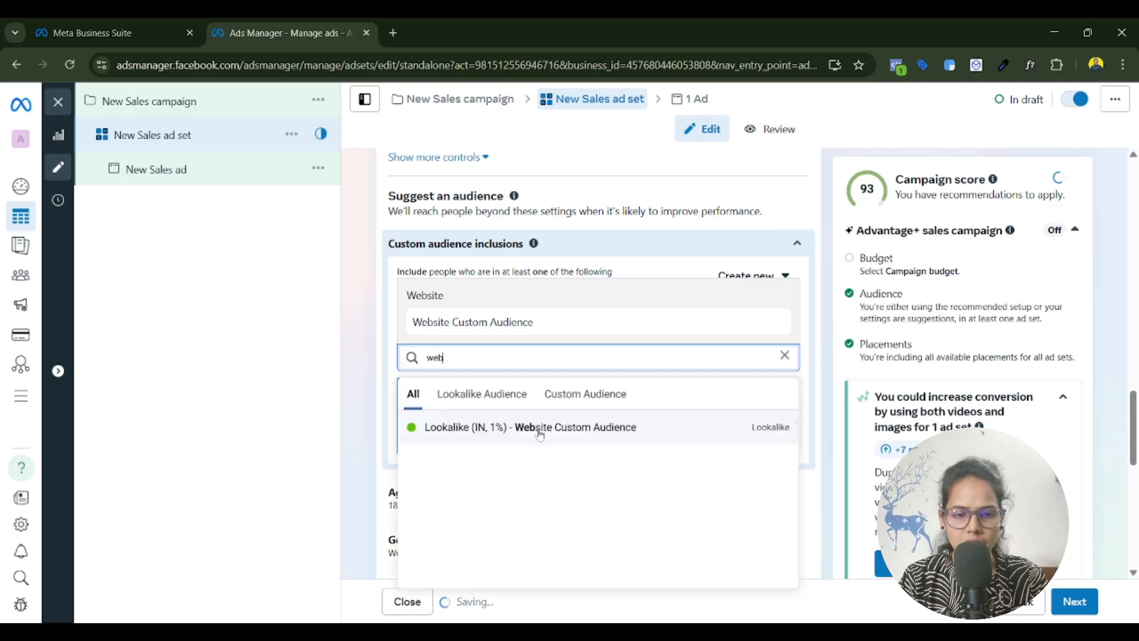
mouse_move(539, 435)
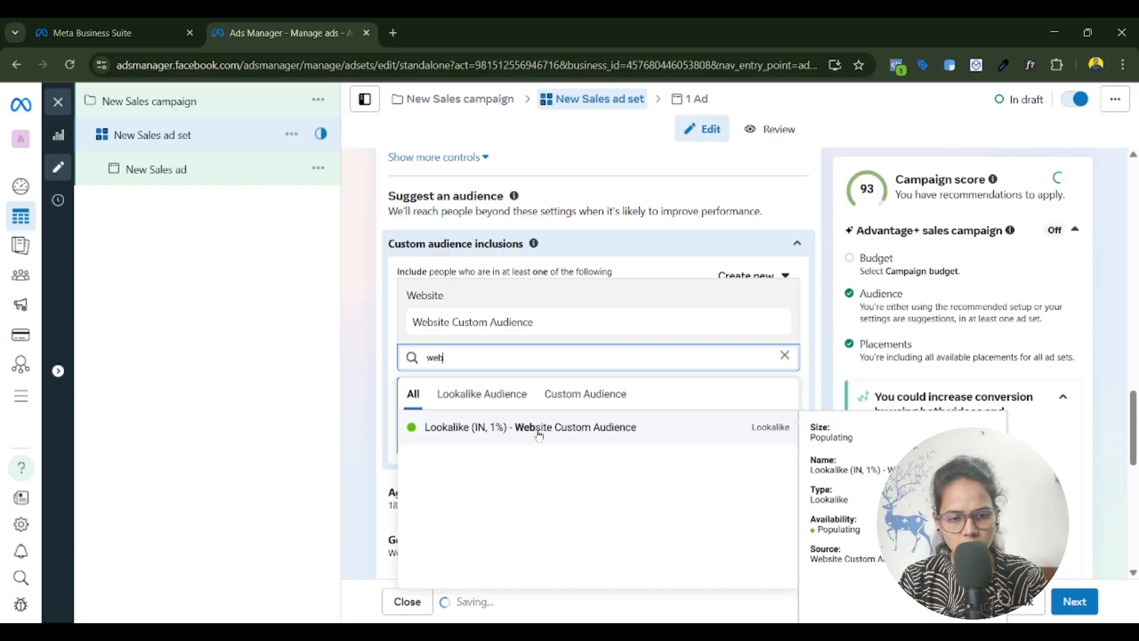
click(539, 435)
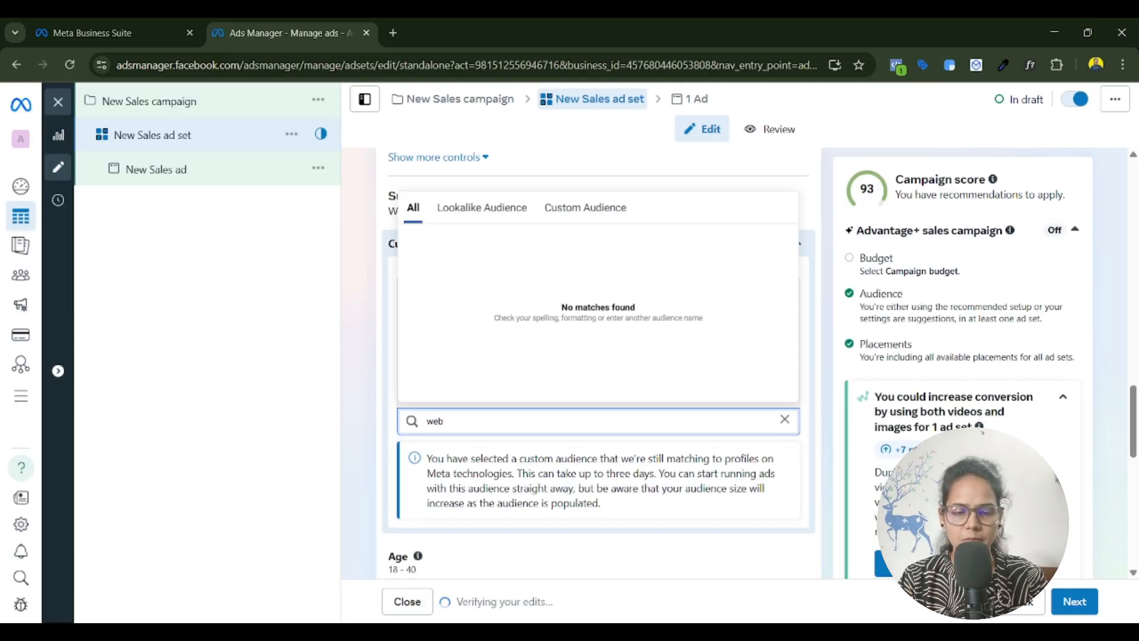
click(362, 375)
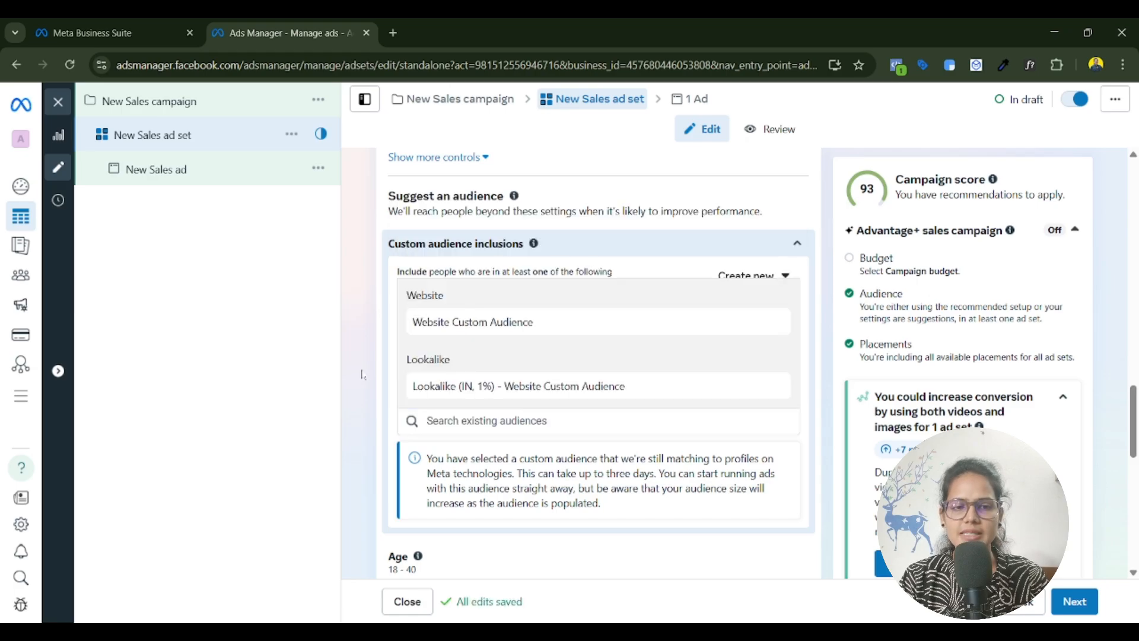